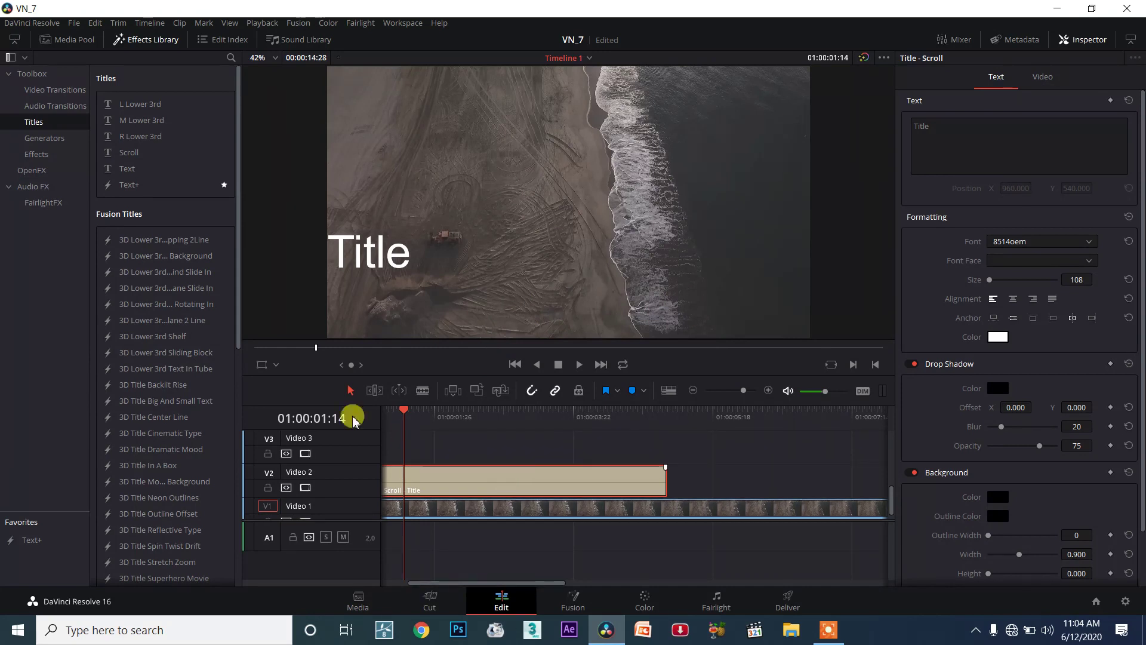
# Delete the Scroll title clip from track V2
pyautogui.press('Delete')
# Drop Title Center Reveal onto V2 and slide it to the timeline's start
pyautogui.scroll(-5, 168, 530)
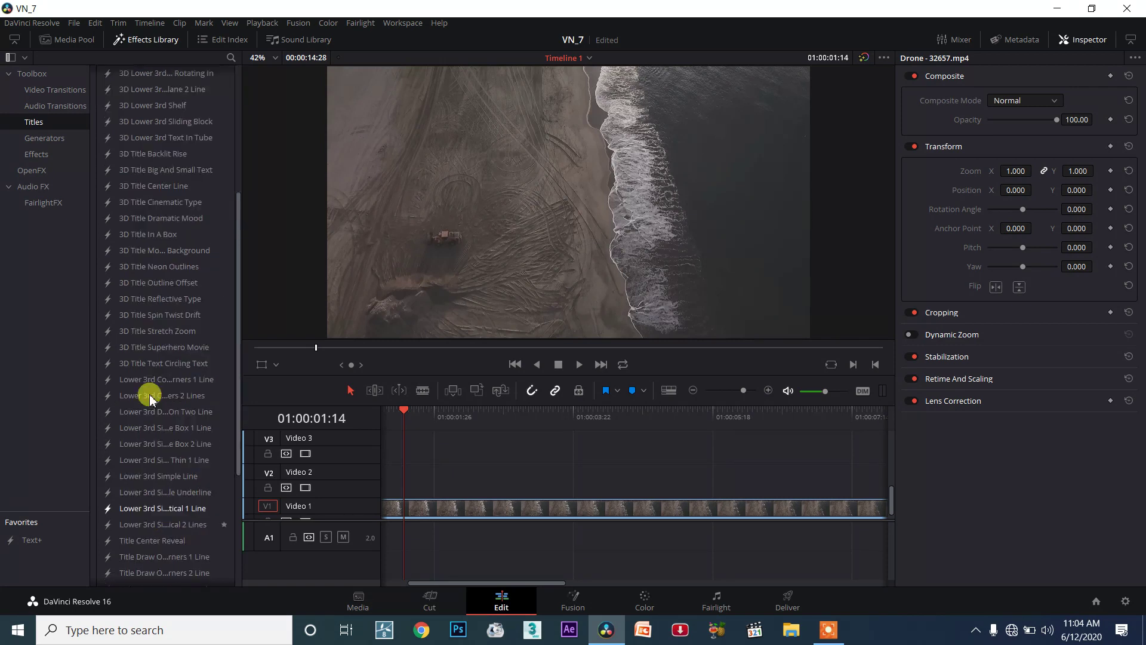
pyautogui.scroll(-5, 191, 561)
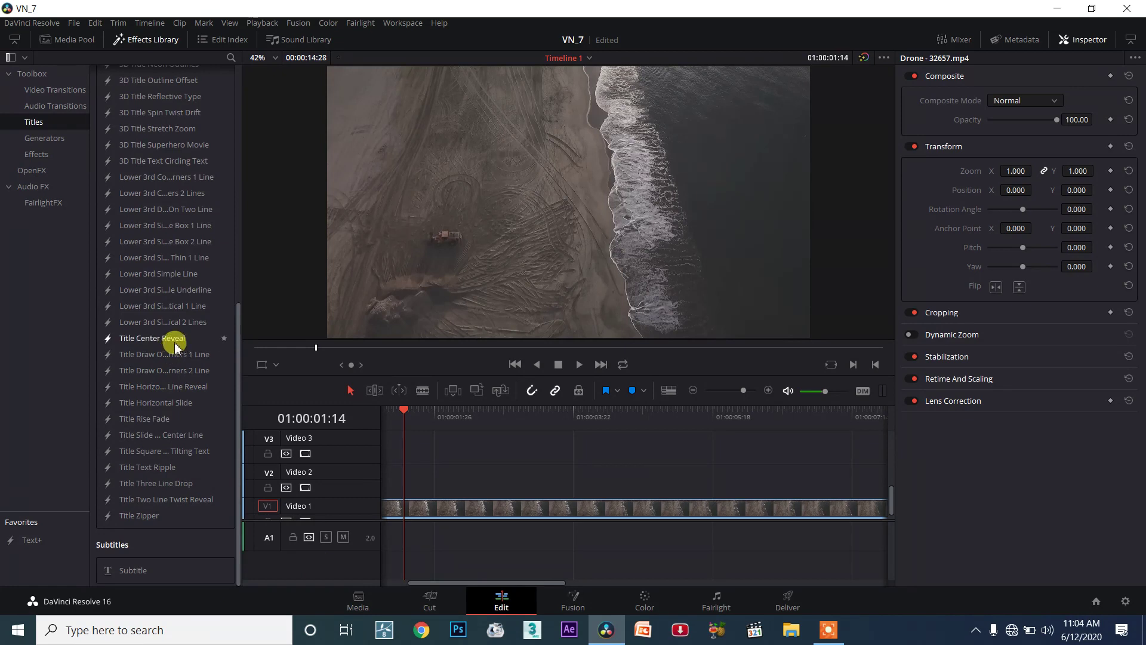
pyautogui.moveTo(174, 345)
pyautogui.mouseDown()
pyautogui.moveTo(451, 490)
pyautogui.moveTo(392, 476)
pyautogui.mouseUp()
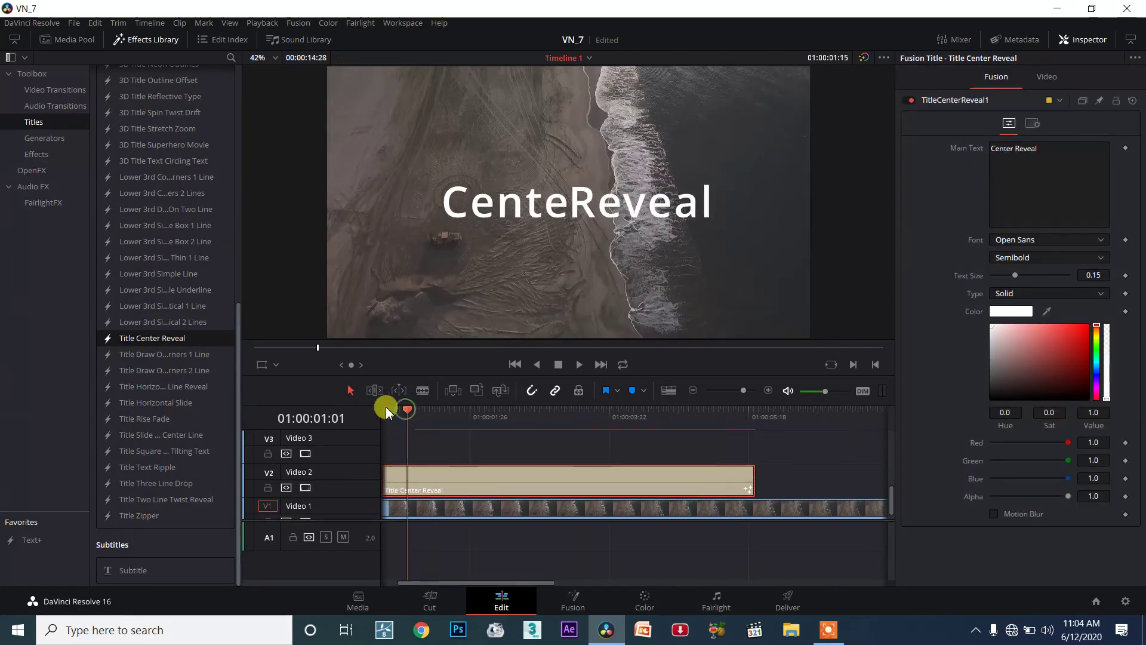
pyautogui.moveTo(406, 414); pyautogui.dragTo(373, 412)
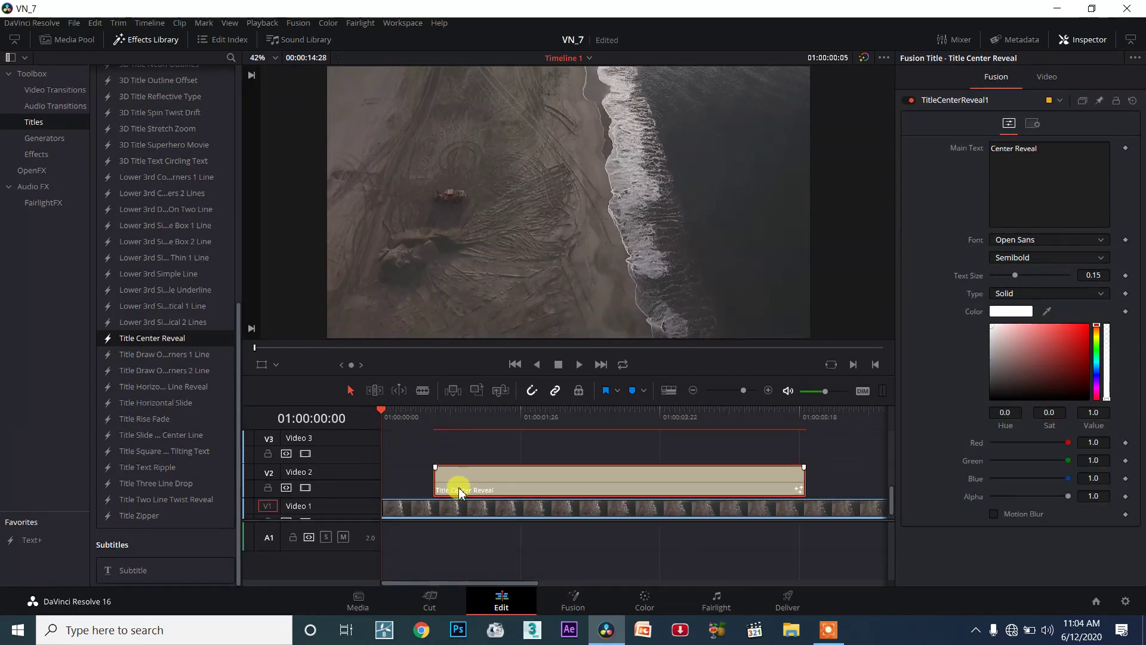
pyautogui.moveTo(456, 482); pyautogui.dragTo(403, 482)
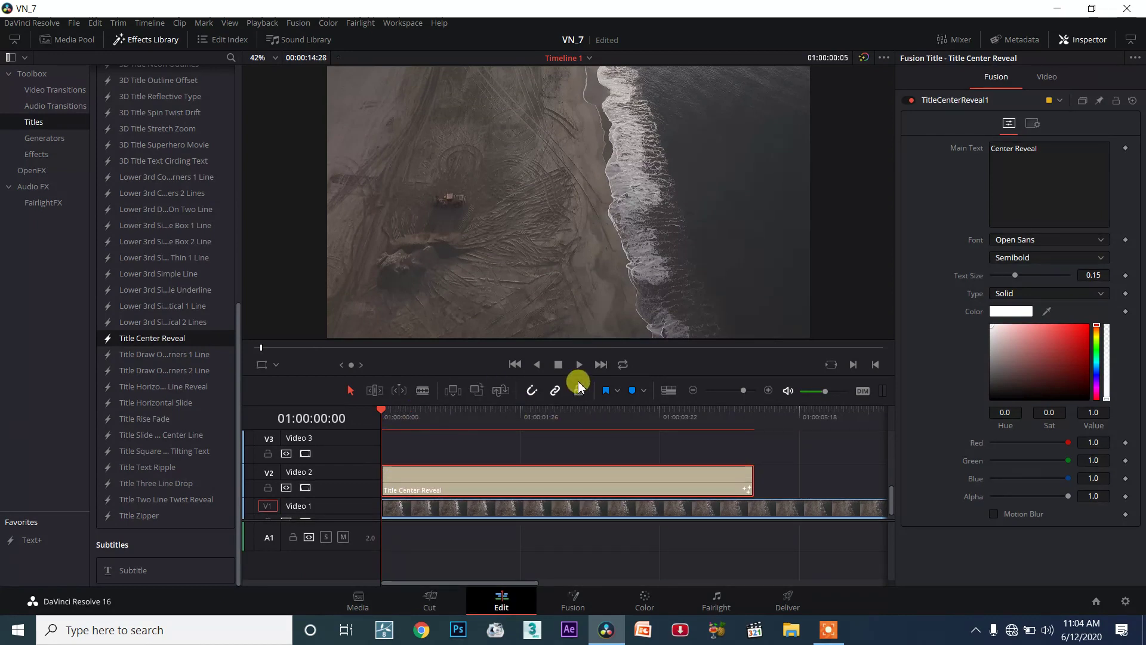
pyautogui.click(580, 365)
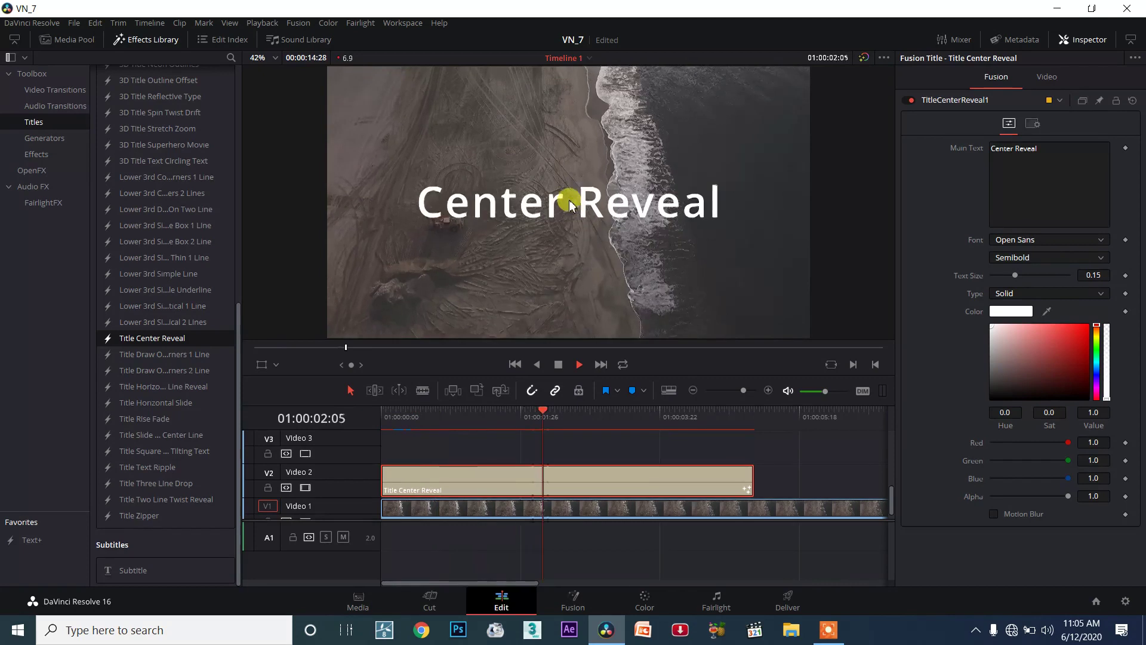
pyautogui.press('space')
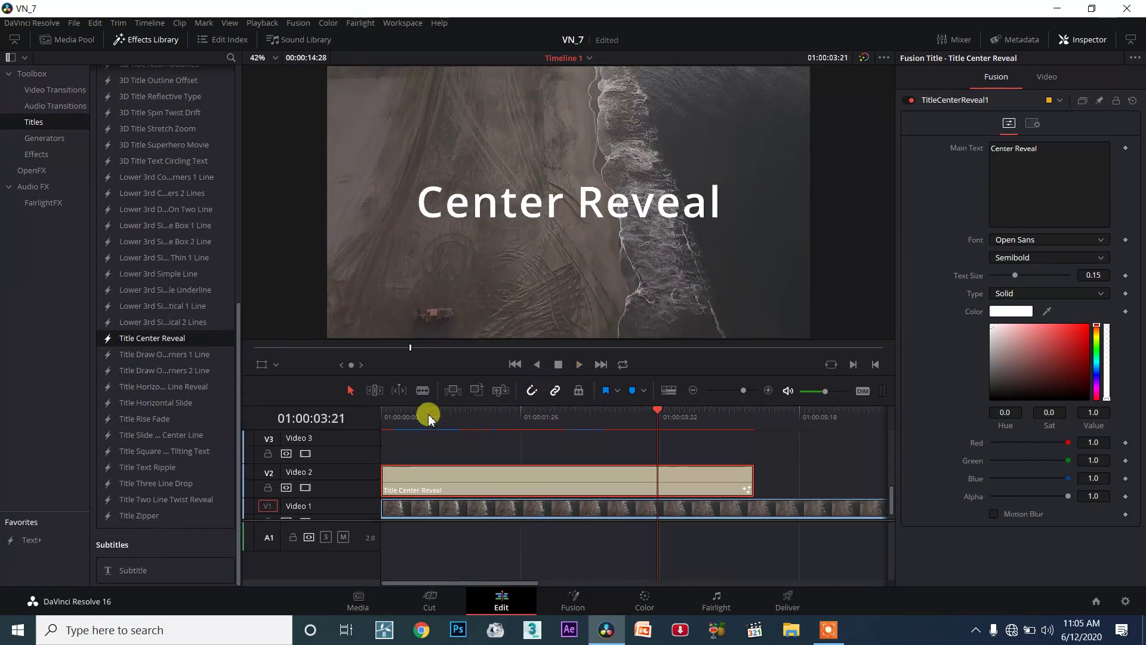
pyautogui.moveTo(429, 418); pyautogui.dragTo(367, 410)
pyautogui.click(580, 366)
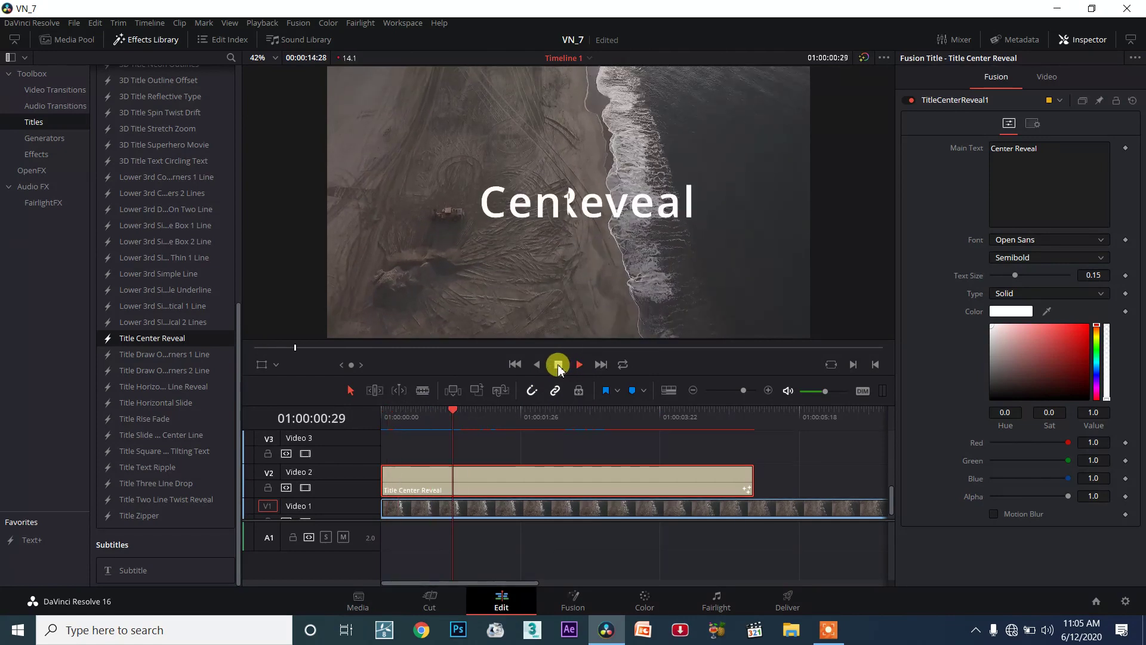
pyautogui.click(559, 365)
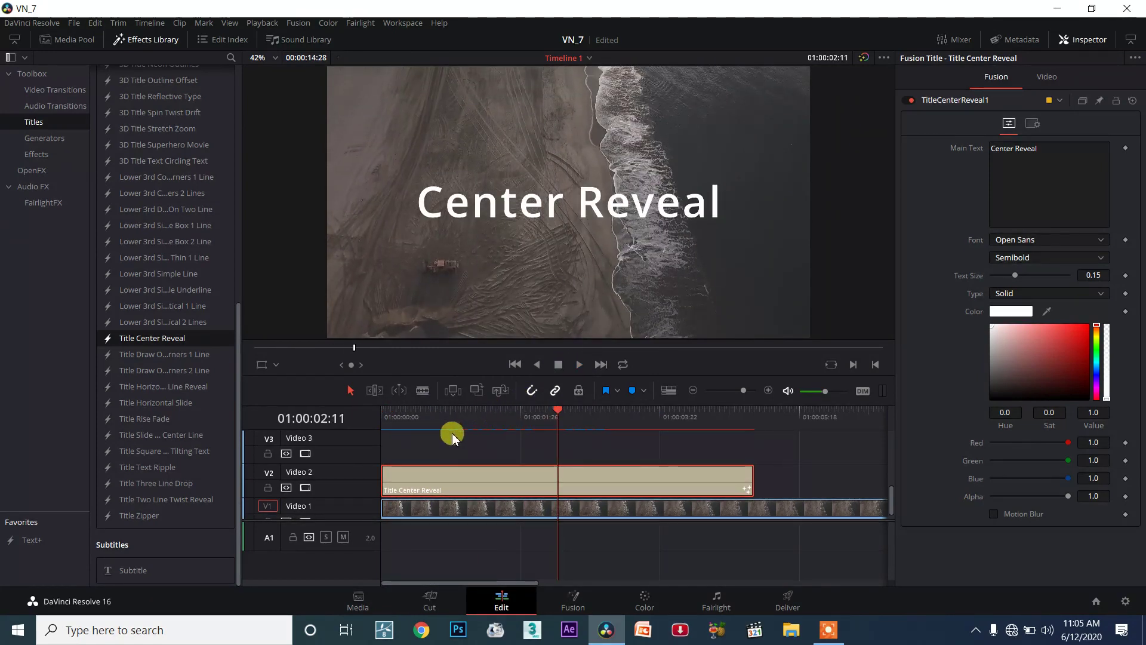
pyautogui.moveTo(499, 411); pyautogui.dragTo(381, 412)
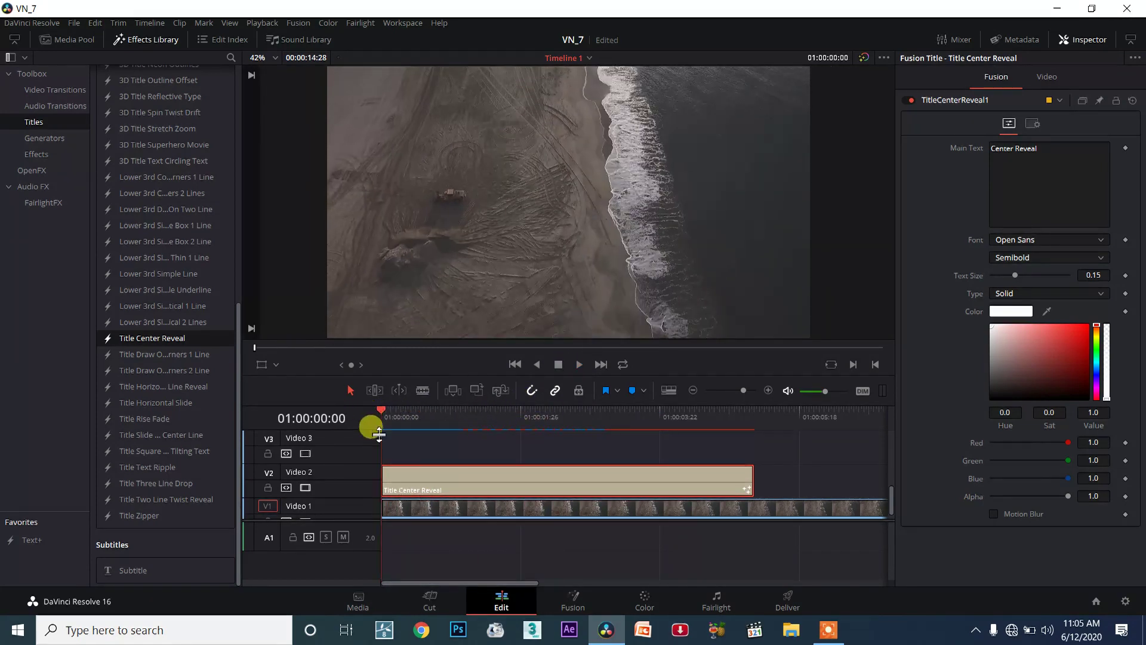
pyautogui.click(579, 366)
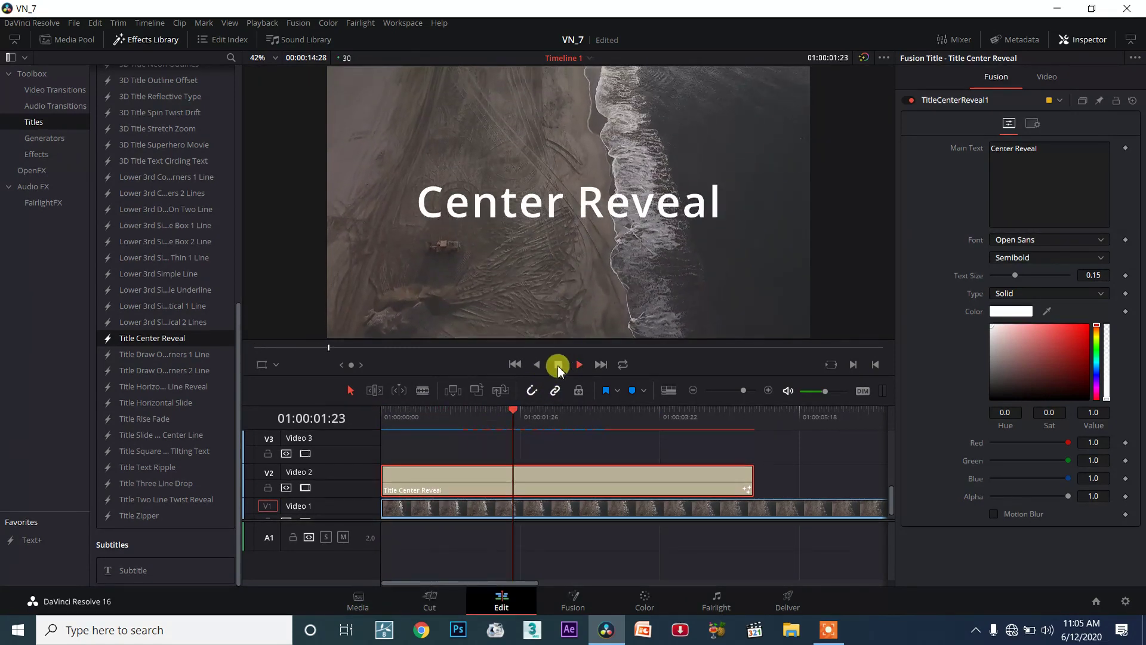
pyautogui.click(558, 365)
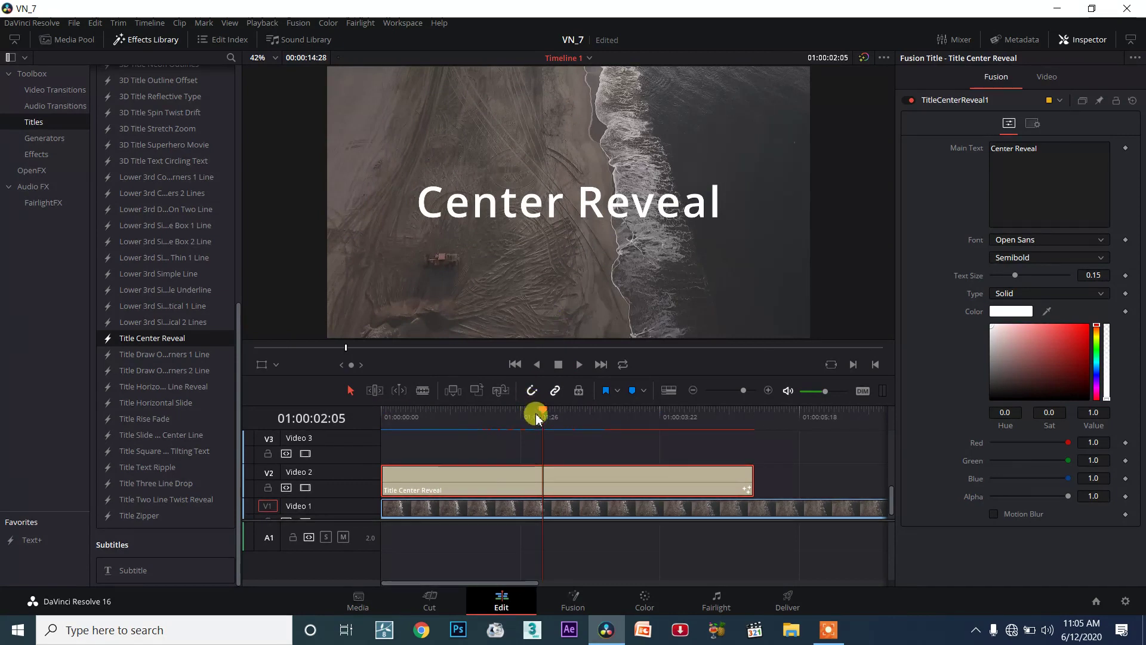
# Replace the title's main text with 'Vanakkam Nanba', correcting typos along the way
pyautogui.tripleClick(1046, 153)
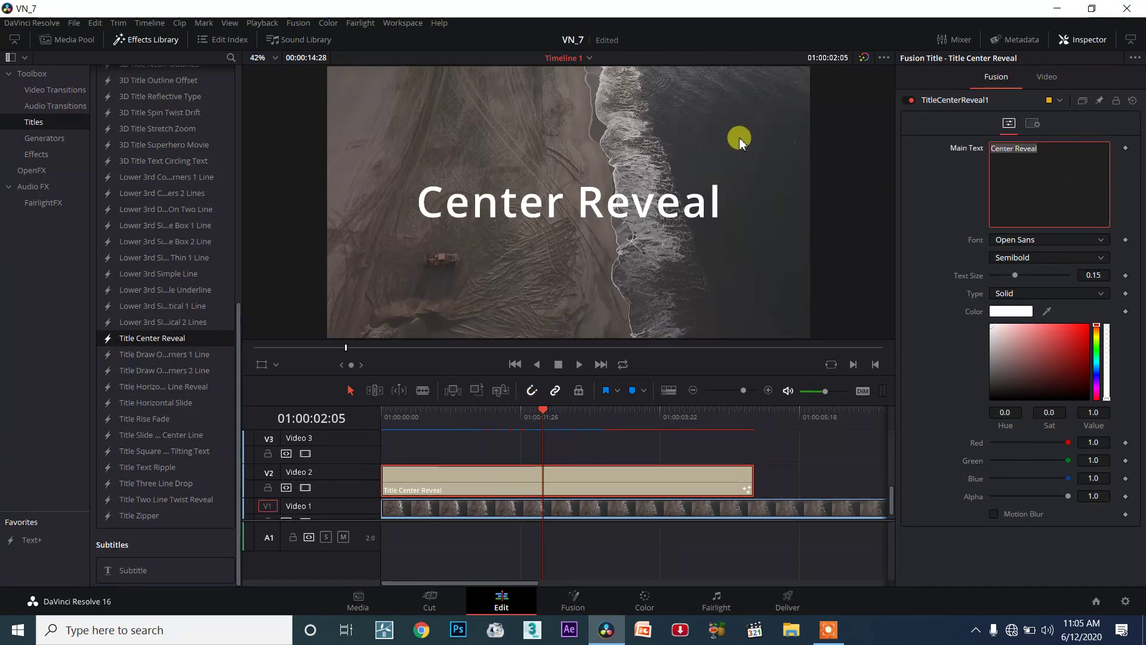
pyautogui.write('Vna')
pyautogui.press('BackSpace')
pyautogui.press('BackSpace')
pyautogui.write('anak')
pyautogui.press('BackSpace')
pyautogui.press('BackSpace')
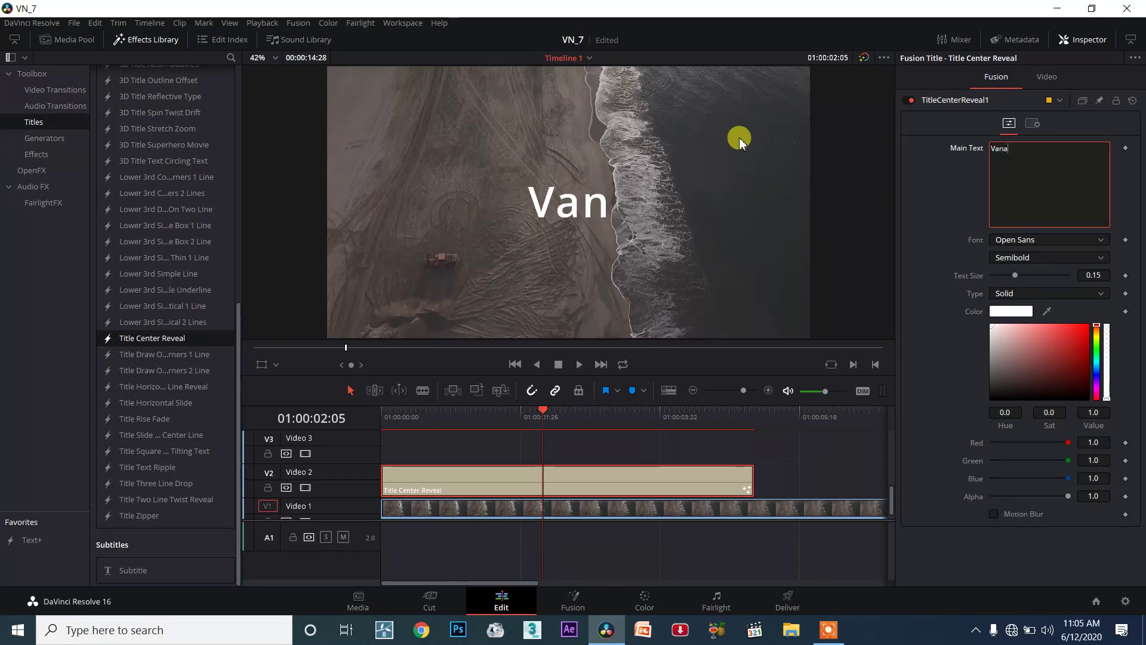
pyautogui.write('kkam Nanba')
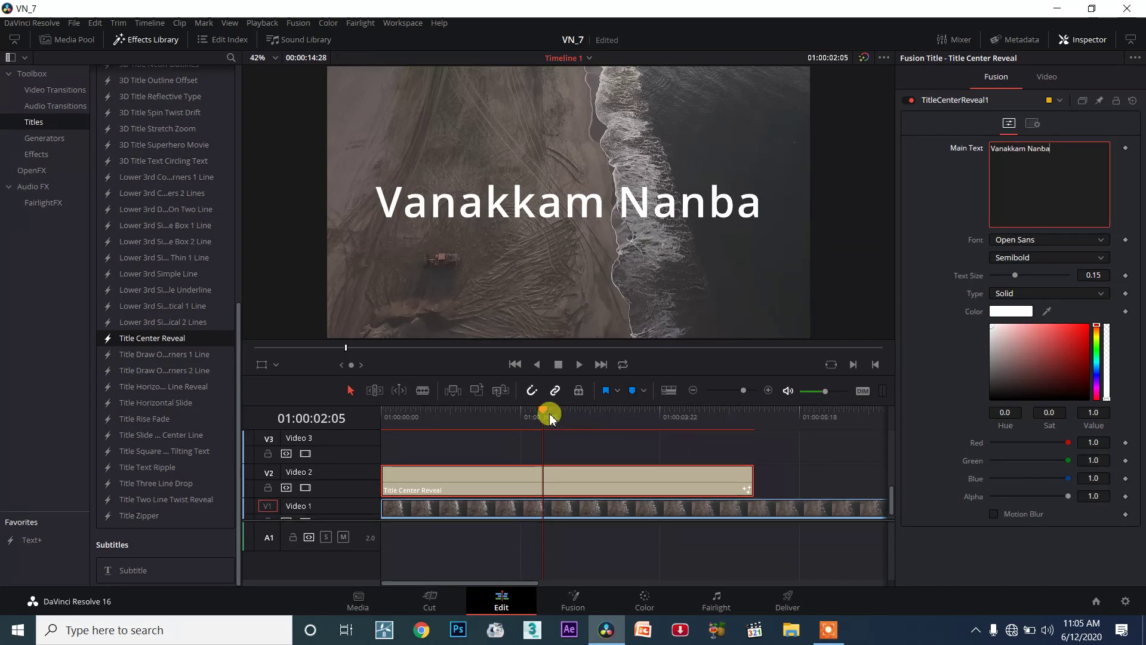
# Play the timeline from the start to preview the Vanakkam Nanba reveal
pyautogui.click(386, 411)
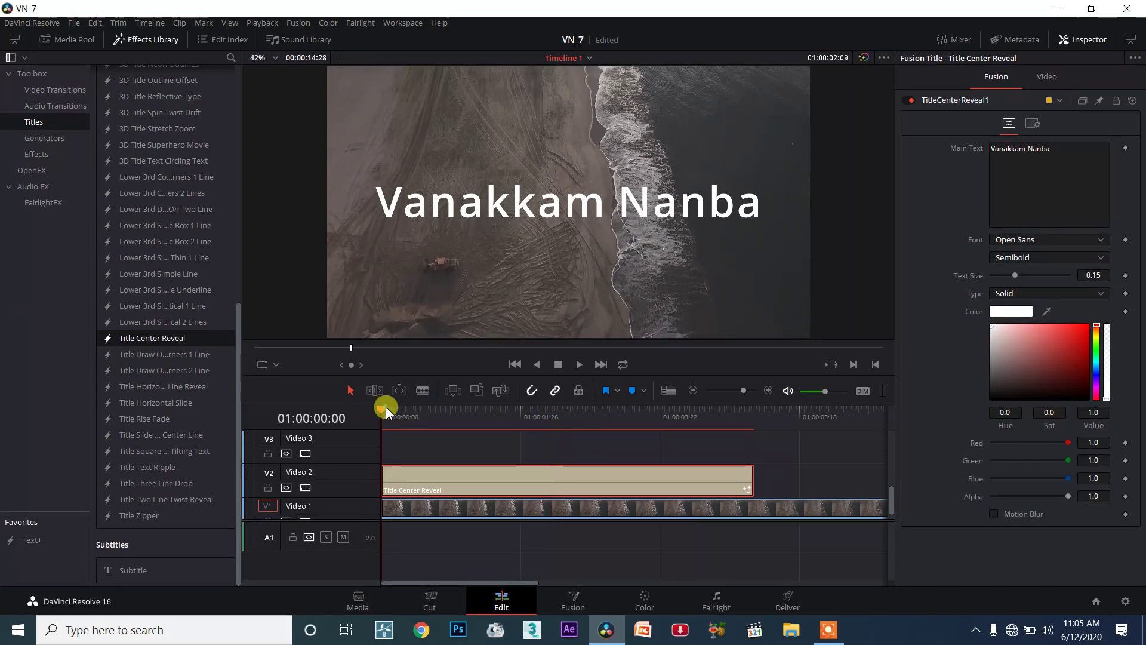
pyautogui.click(399, 452)
pyautogui.press('space')
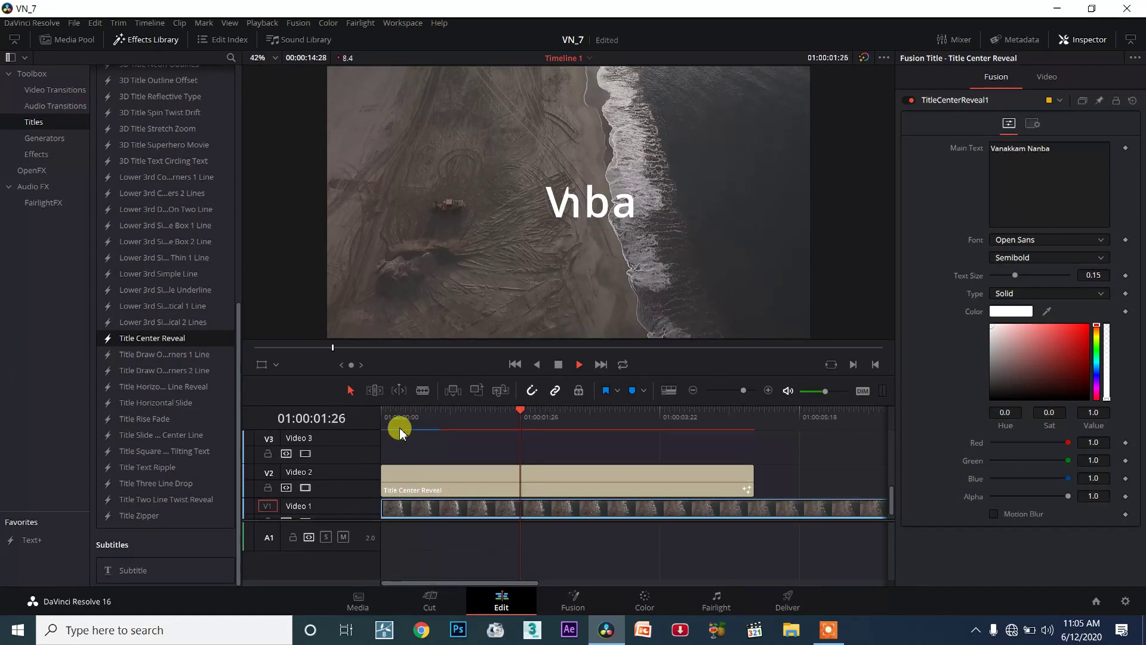
pyautogui.moveTo(400, 427); pyautogui.dragTo(377, 404)
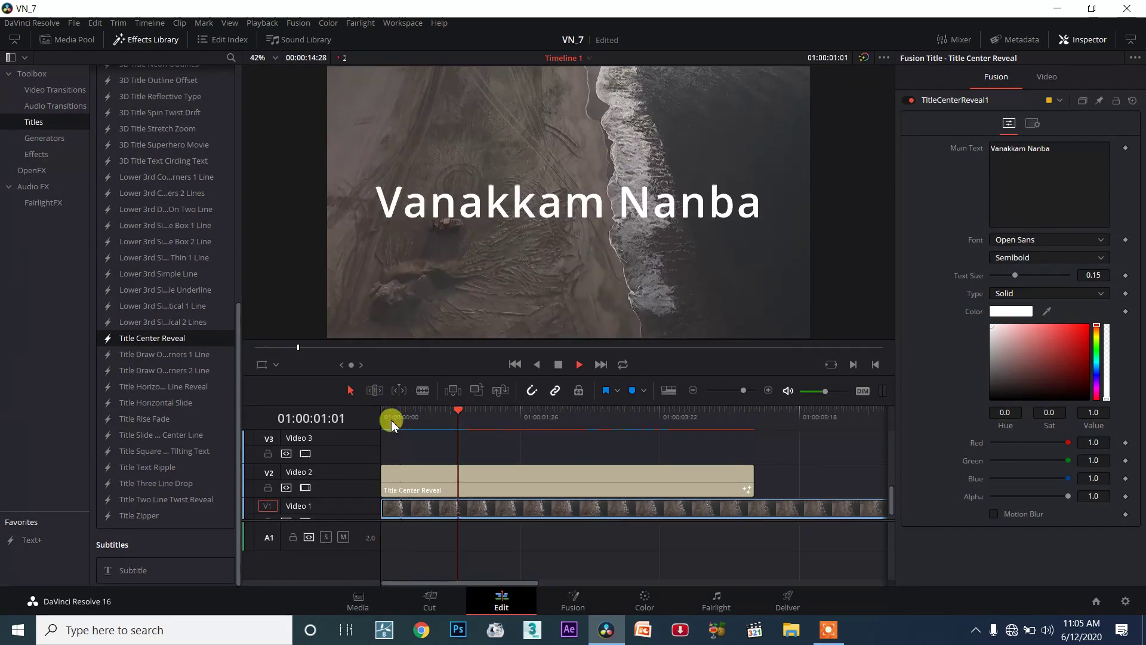
pyautogui.press('space')
pyautogui.press('Home')
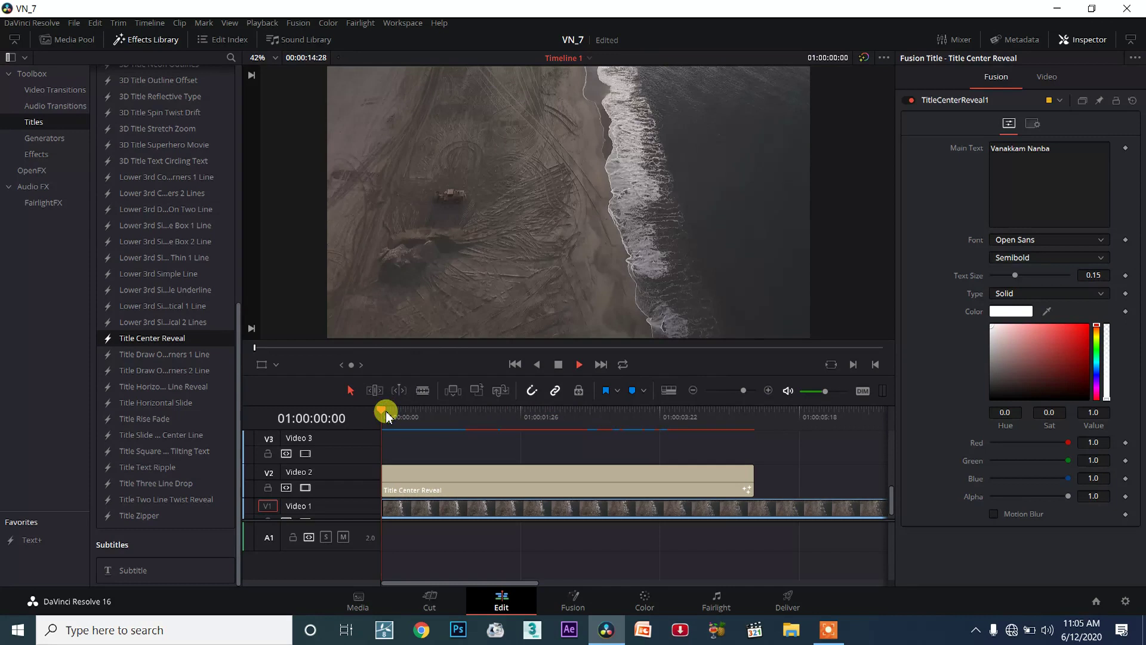
pyautogui.press('space')
pyautogui.press('space')
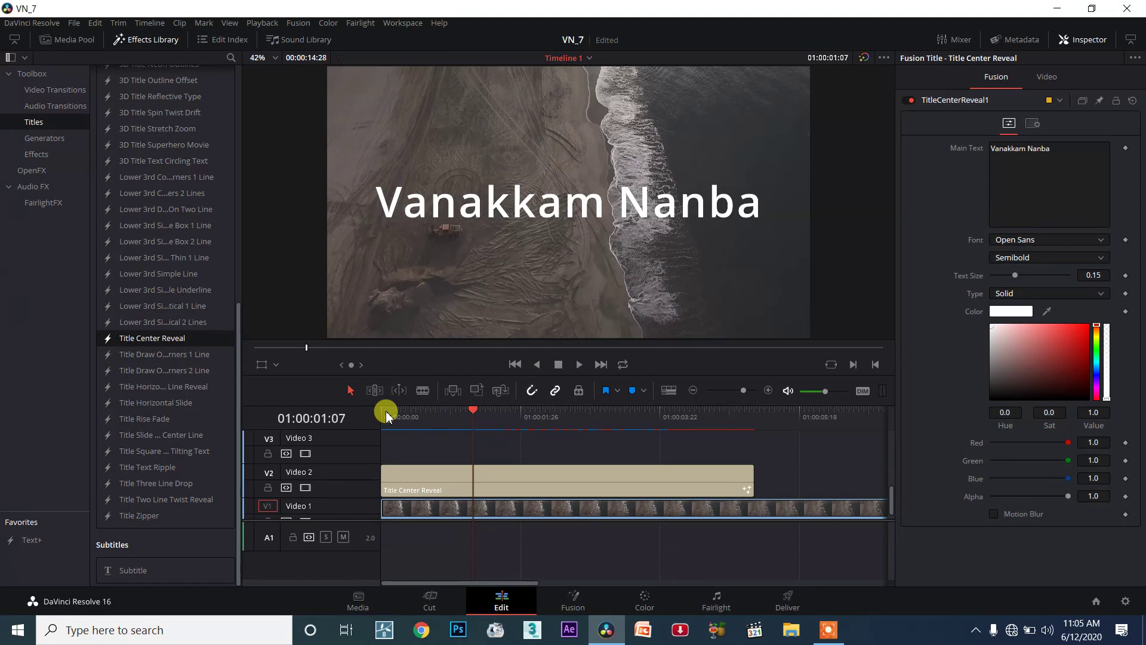
# Replay the reveal from the start, stop once it appears, and select the Center Reveal clip
pyautogui.click(380, 412)
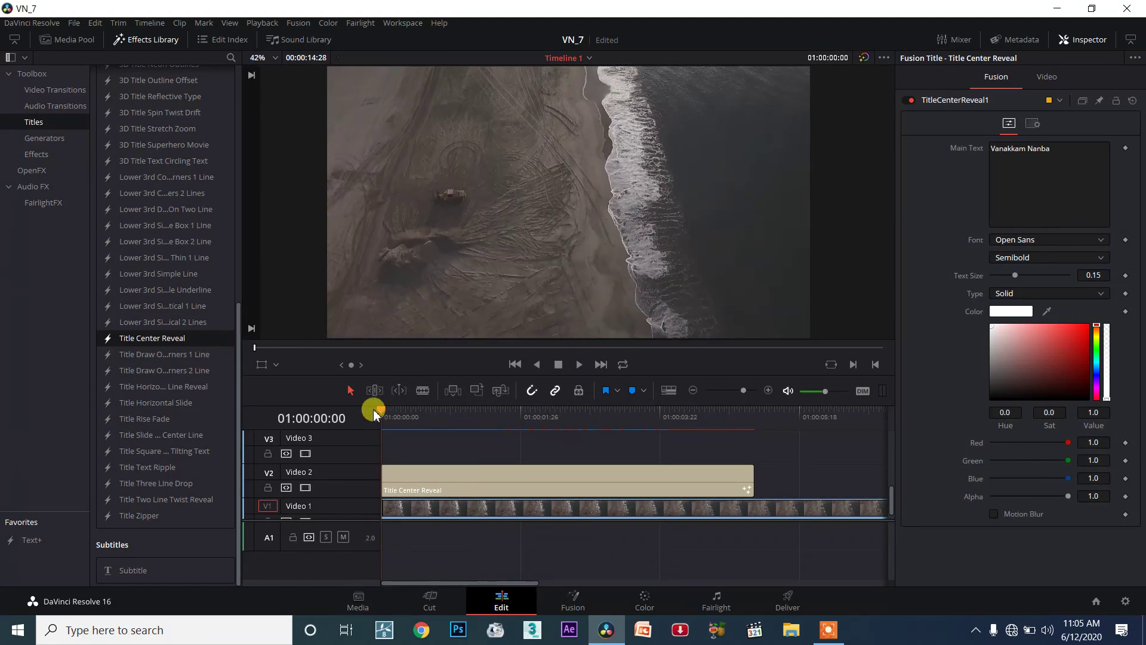
pyautogui.press('space')
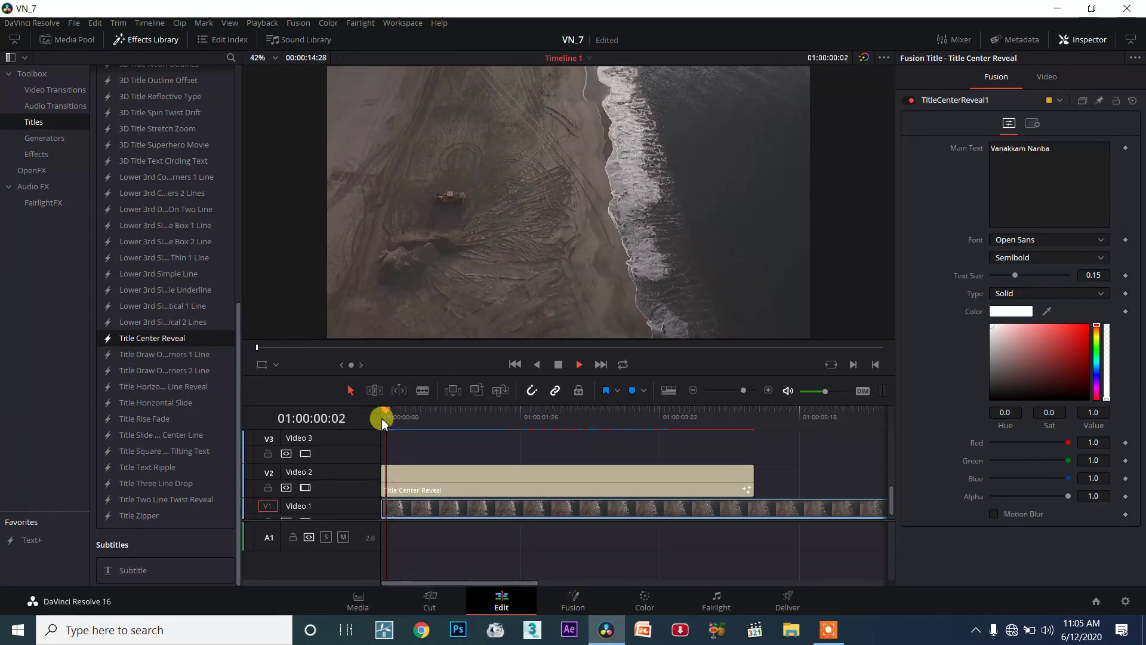
pyautogui.press('space')
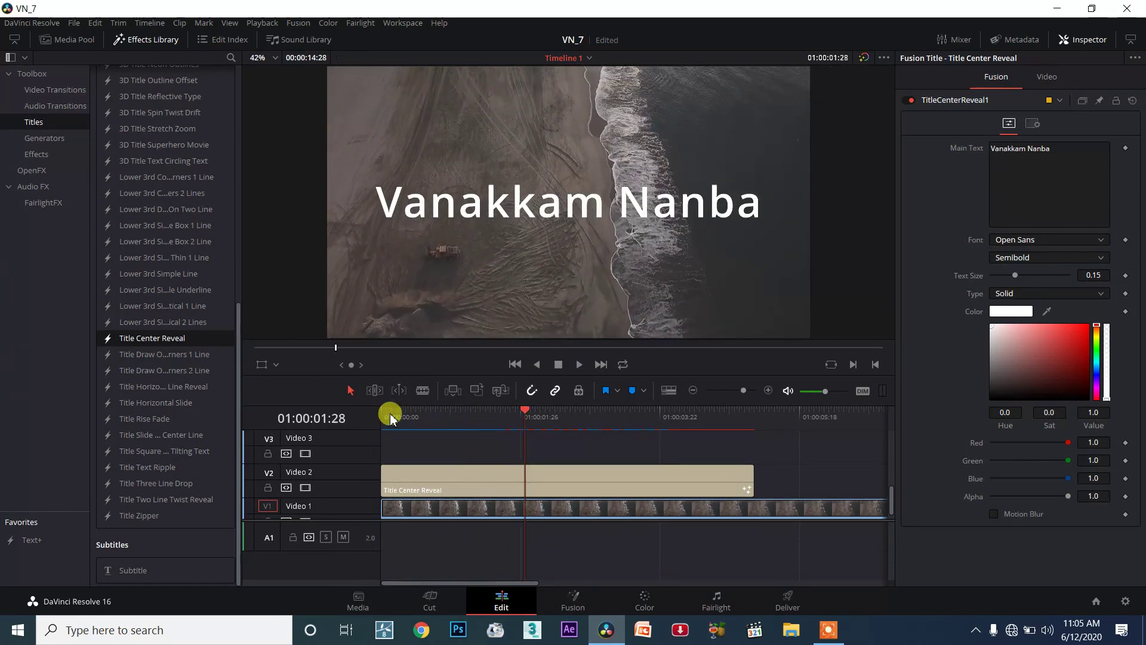
pyautogui.click(385, 416)
pyautogui.press('space')
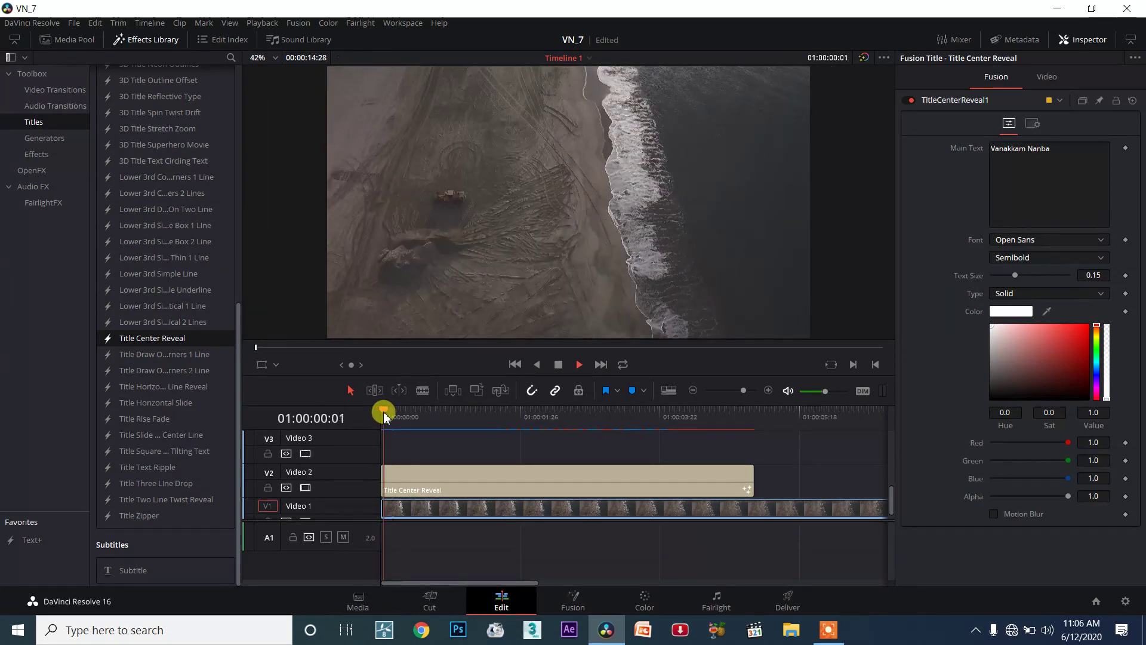
pyautogui.press('space')
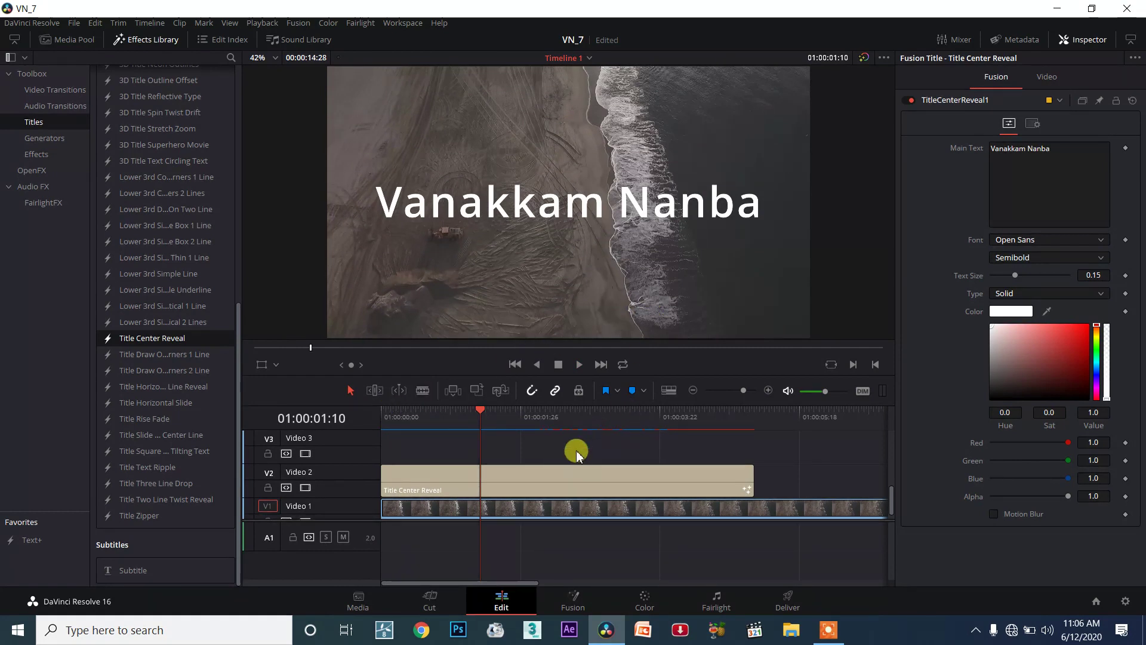
pyautogui.click(570, 476)
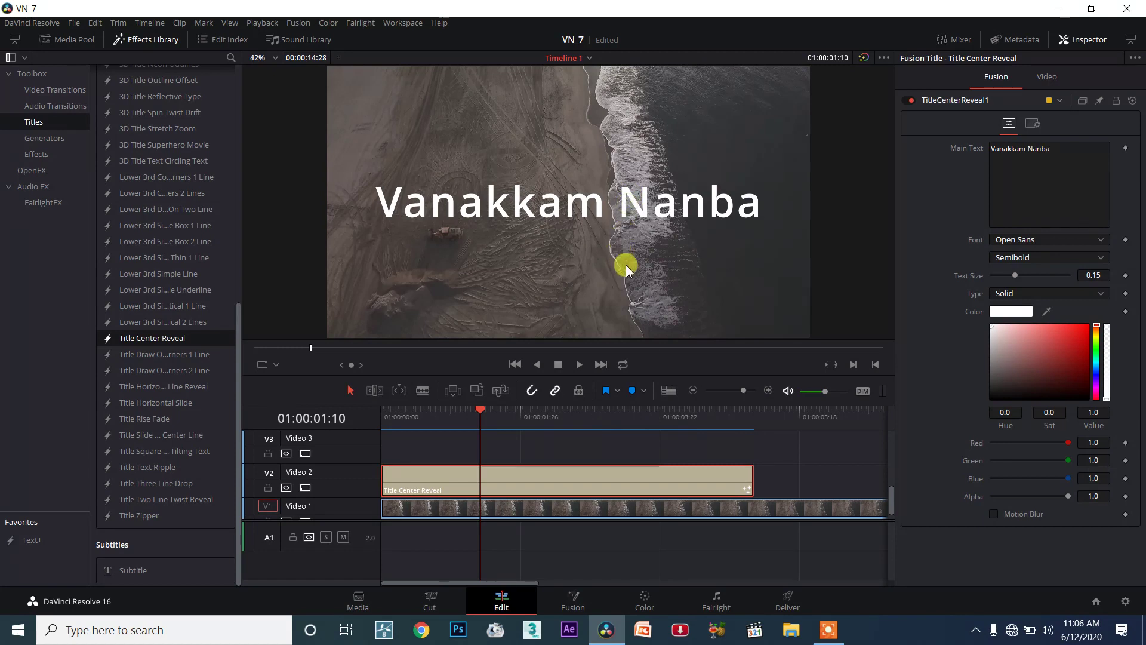
# Move the title down-right over the shoreline and set its text size to 0.0787
pyautogui.click(264, 364)
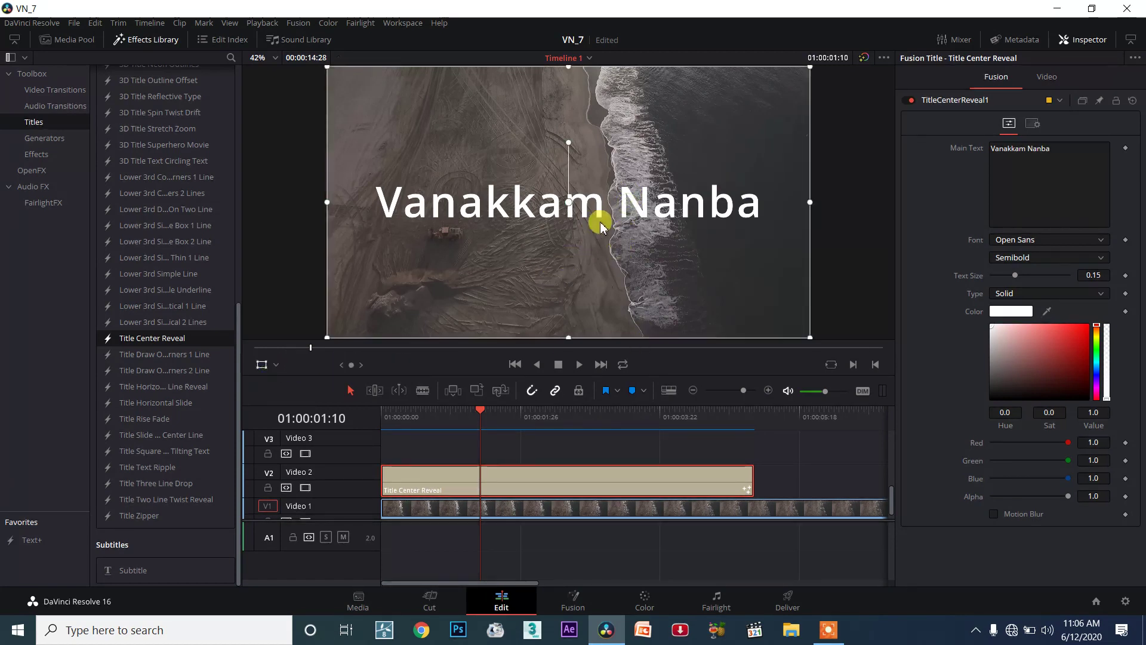
pyautogui.moveTo(636, 272); pyautogui.dragTo(654, 312)
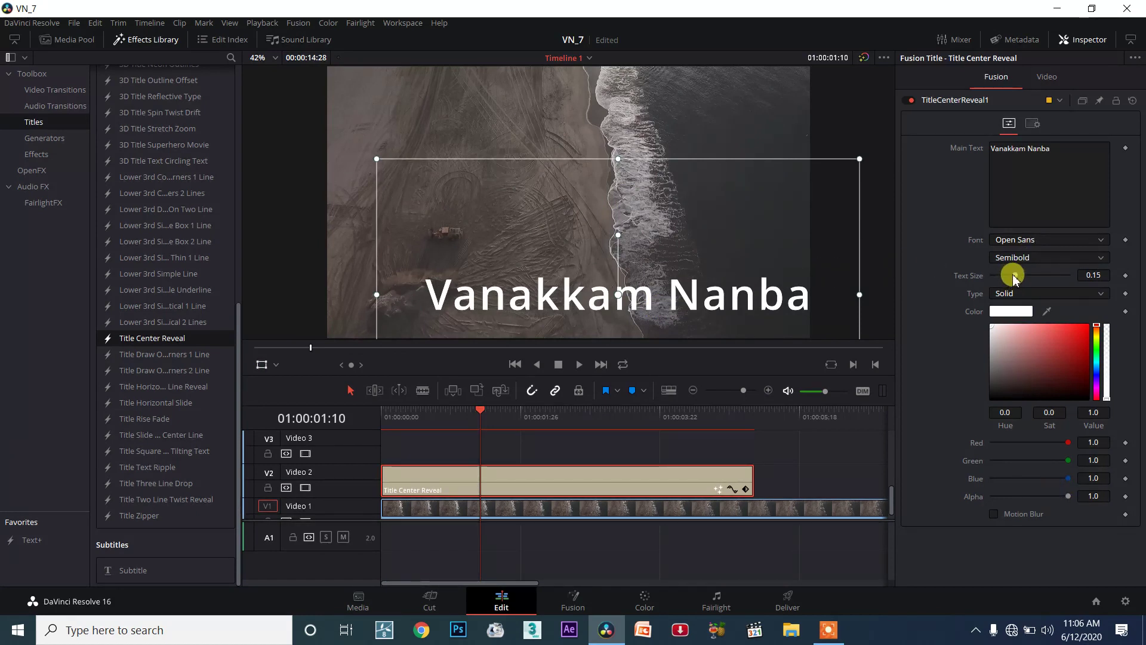
pyautogui.moveTo(1015, 278); pyautogui.dragTo(1001, 275)
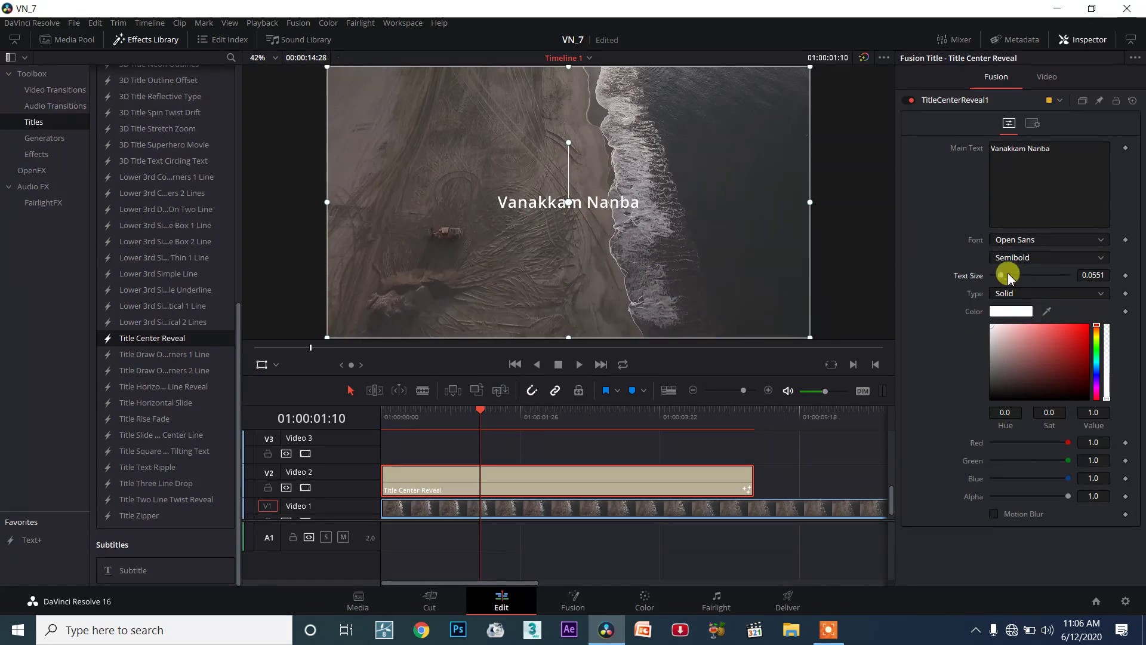
pyautogui.moveTo(1005, 272); pyautogui.dragTo(1009, 275)
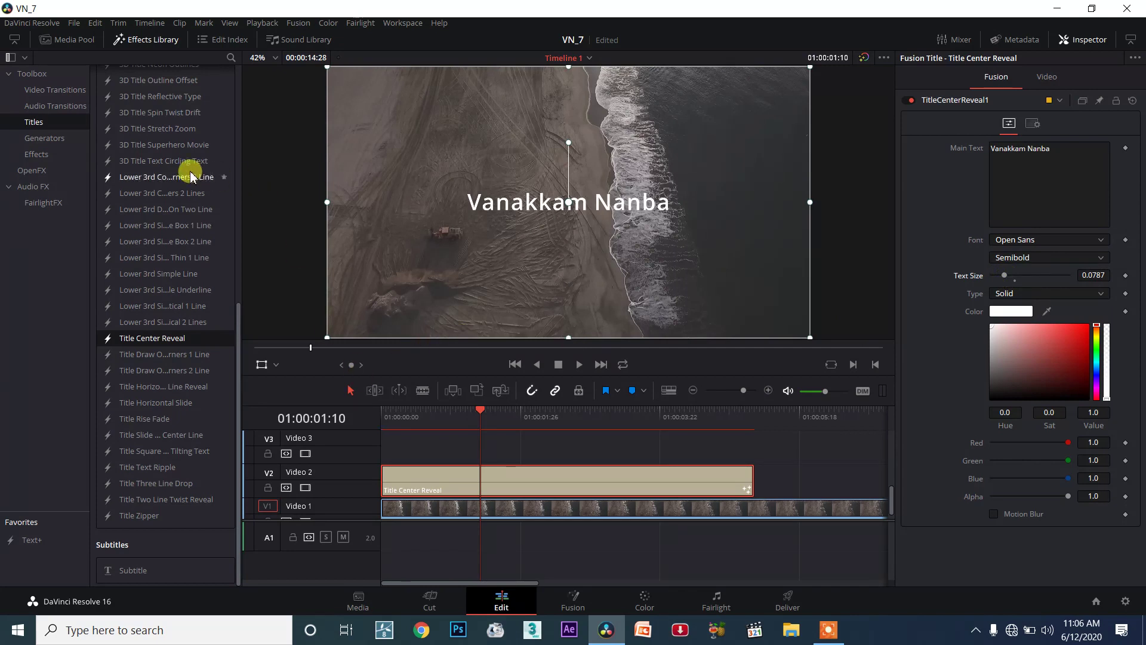
pyautogui.click(40, 27)
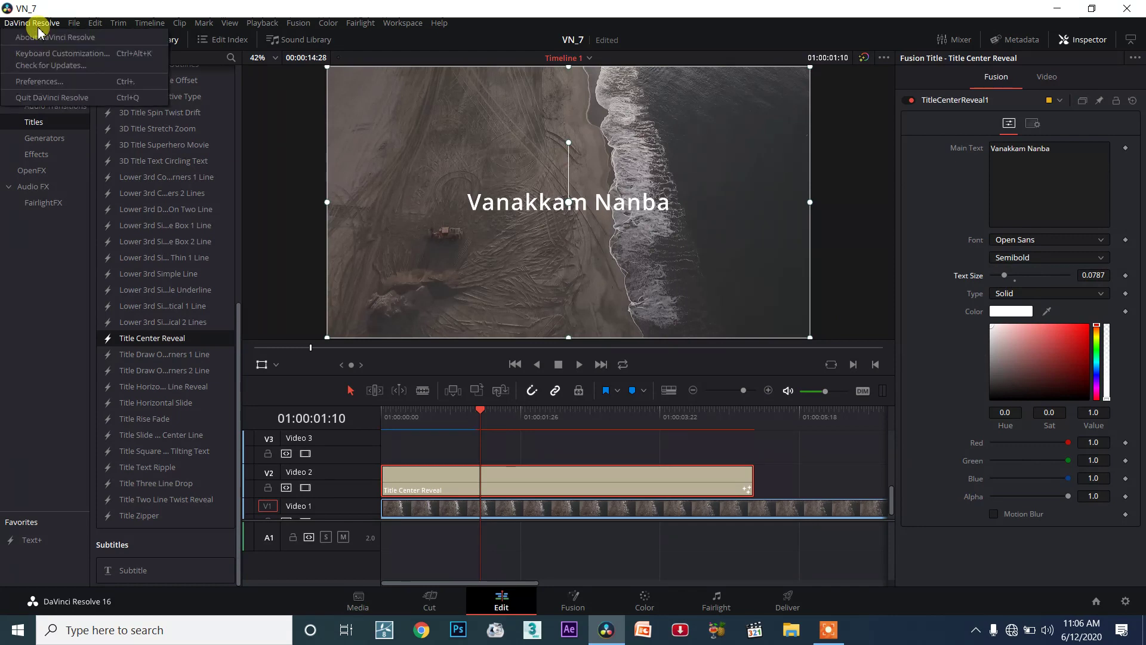
pyautogui.click(41, 85)
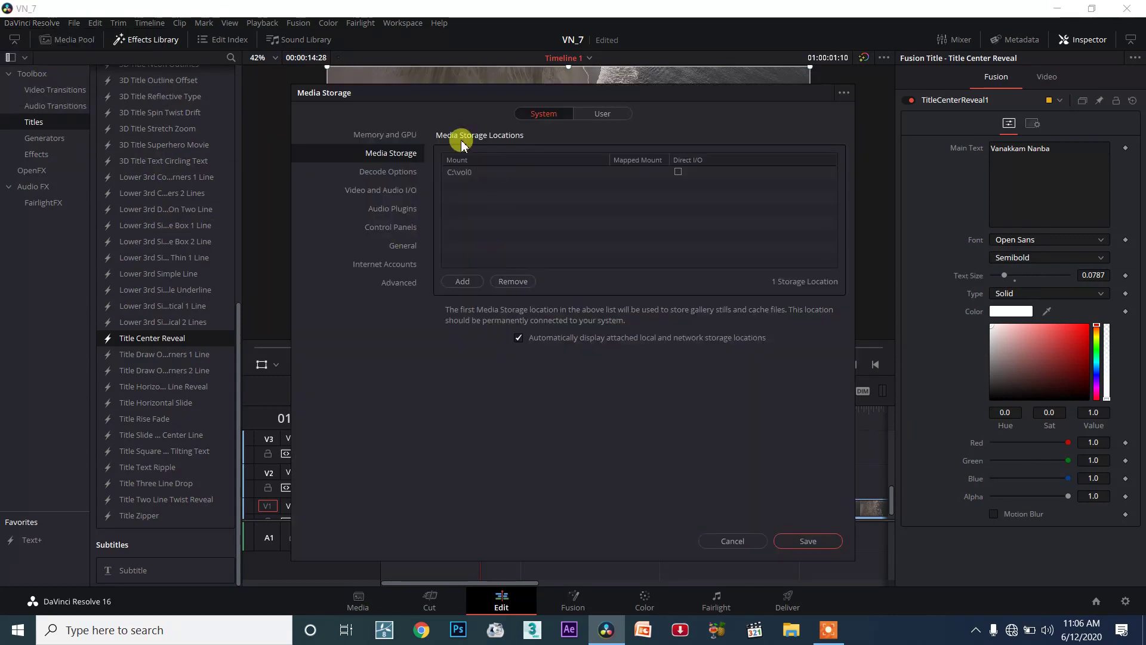
pyautogui.click(600, 116)
pyautogui.click(405, 173)
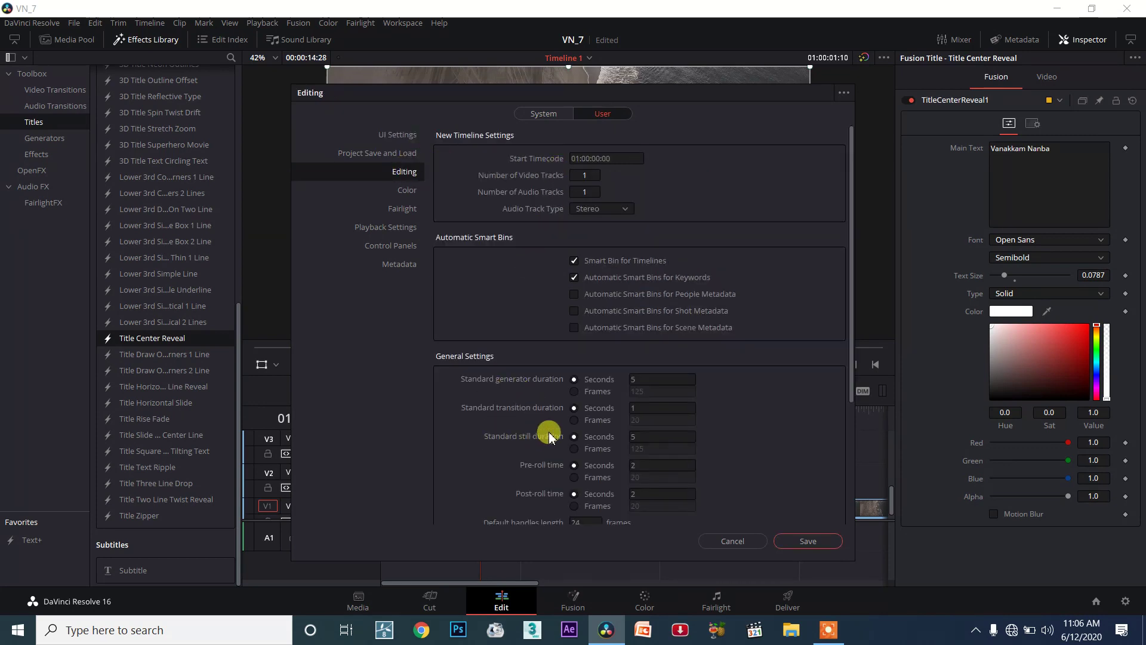
pyautogui.click(645, 437)
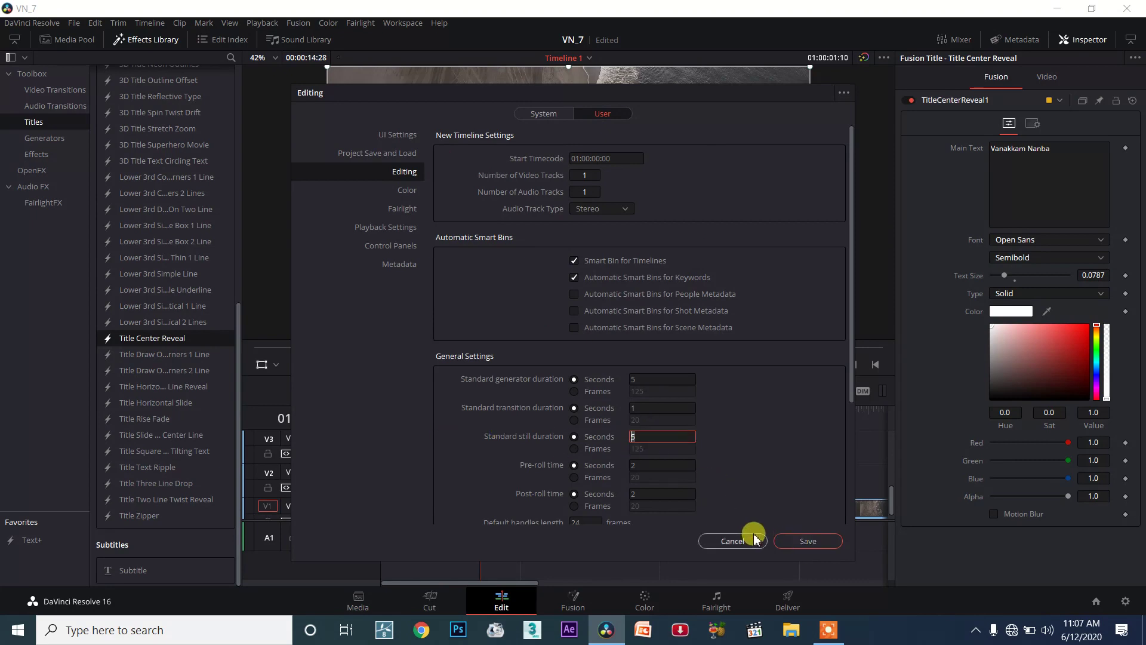
pyautogui.click(808, 540)
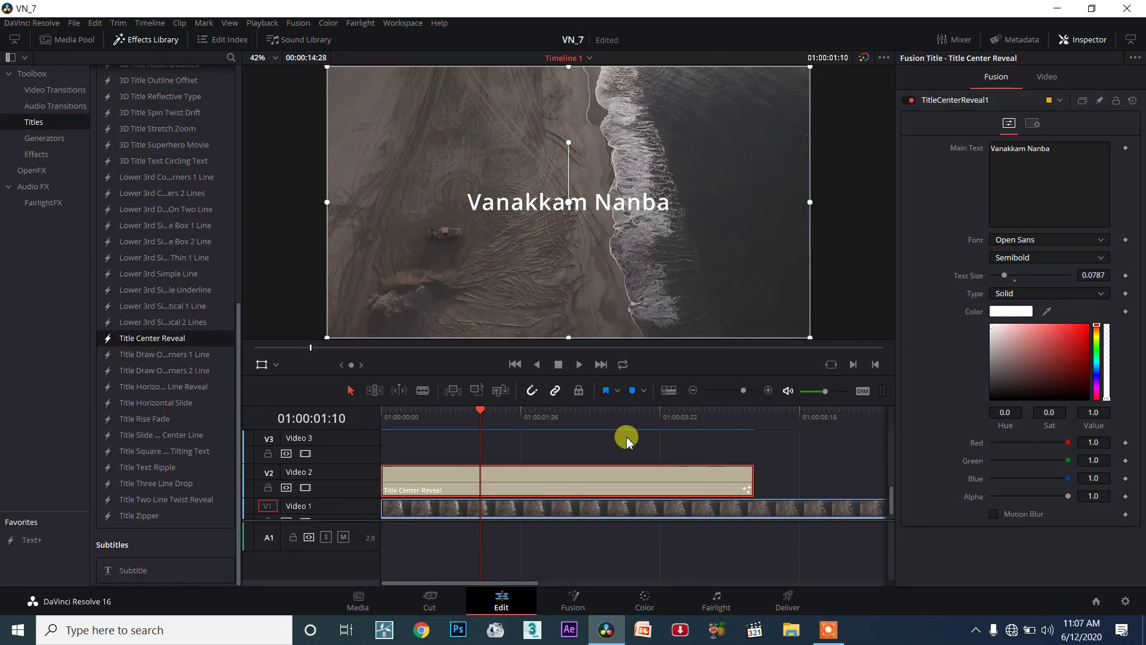
# Show retime controls and scrub to find where the reveal ends, around 01:00:01:13
pyautogui.click(632, 418)
pyautogui.moveTo(645, 427)
pyautogui.mouseDown()
pyautogui.moveTo(455, 423)
pyautogui.moveTo(472, 420)
pyautogui.mouseUp()
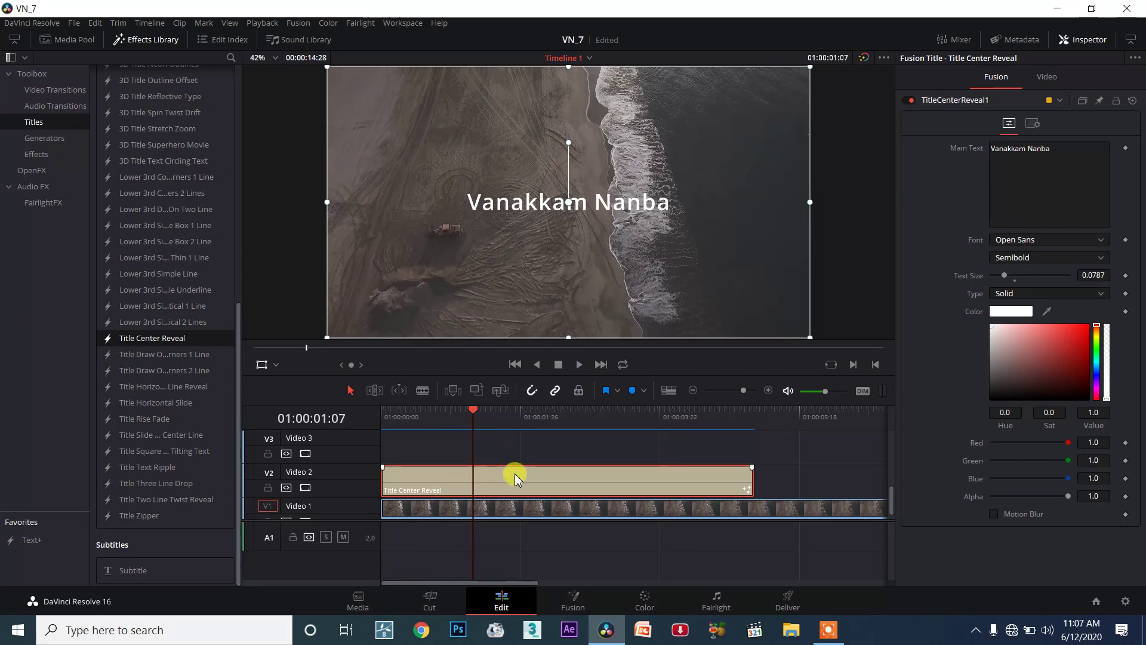
pyautogui.hotkey('ctrl', 'r')
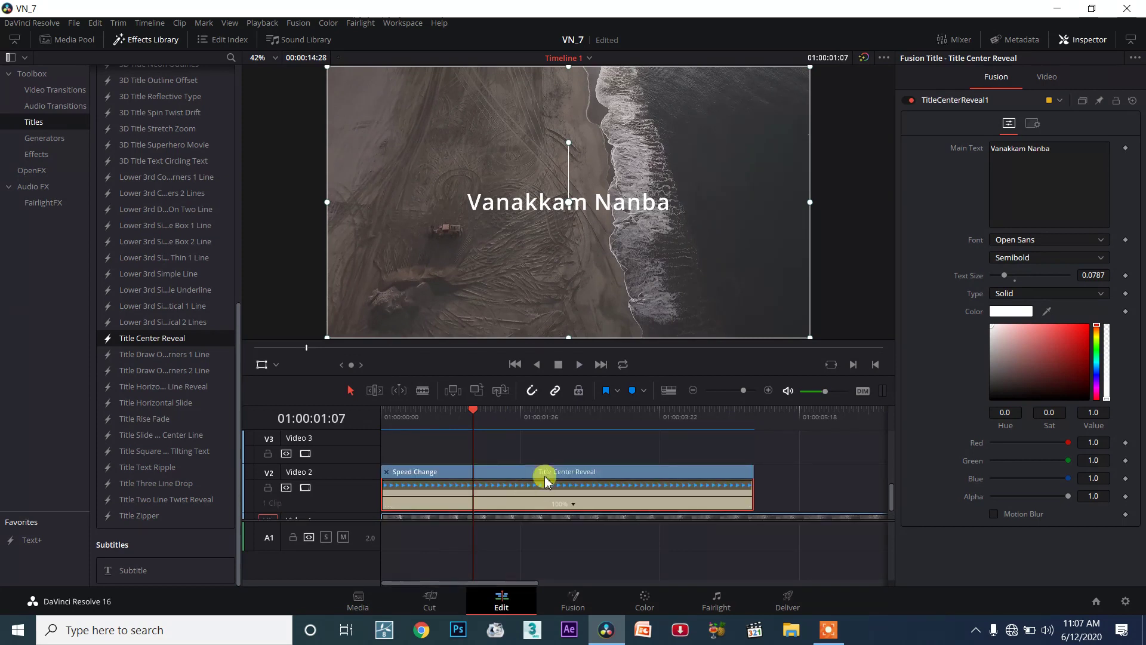
pyautogui.moveTo(471, 421)
pyautogui.mouseDown()
pyautogui.moveTo(452, 421)
pyautogui.moveTo(489, 424)
pyautogui.moveTo(449, 430)
pyautogui.mouseUp()
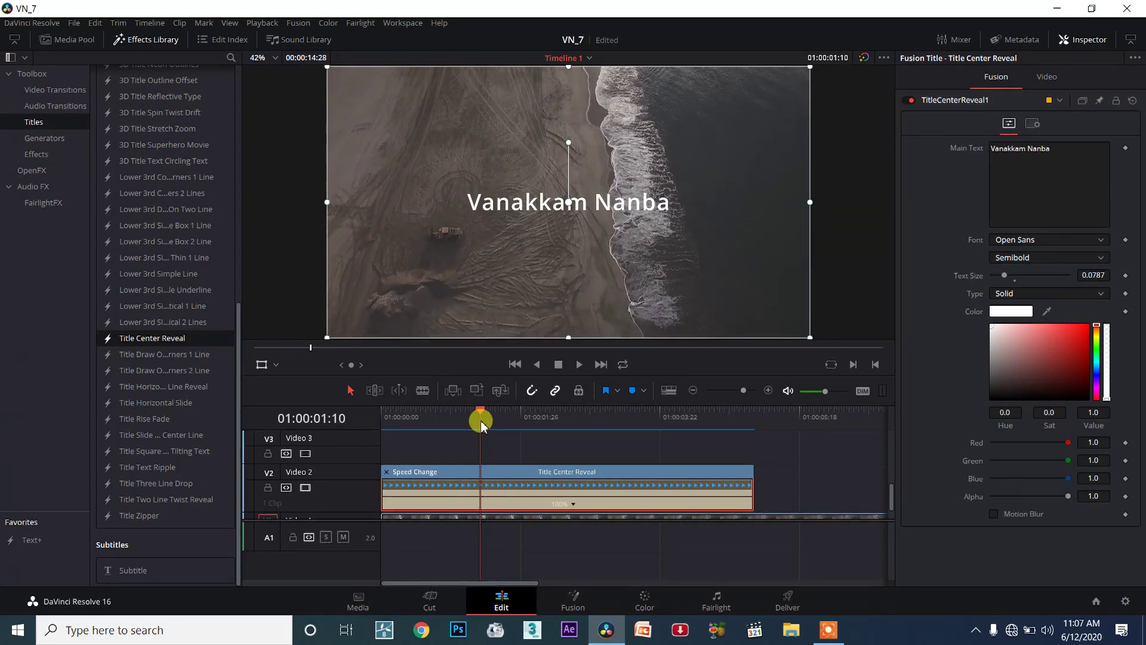
pyautogui.moveTo(448, 428); pyautogui.dragTo(457, 429)
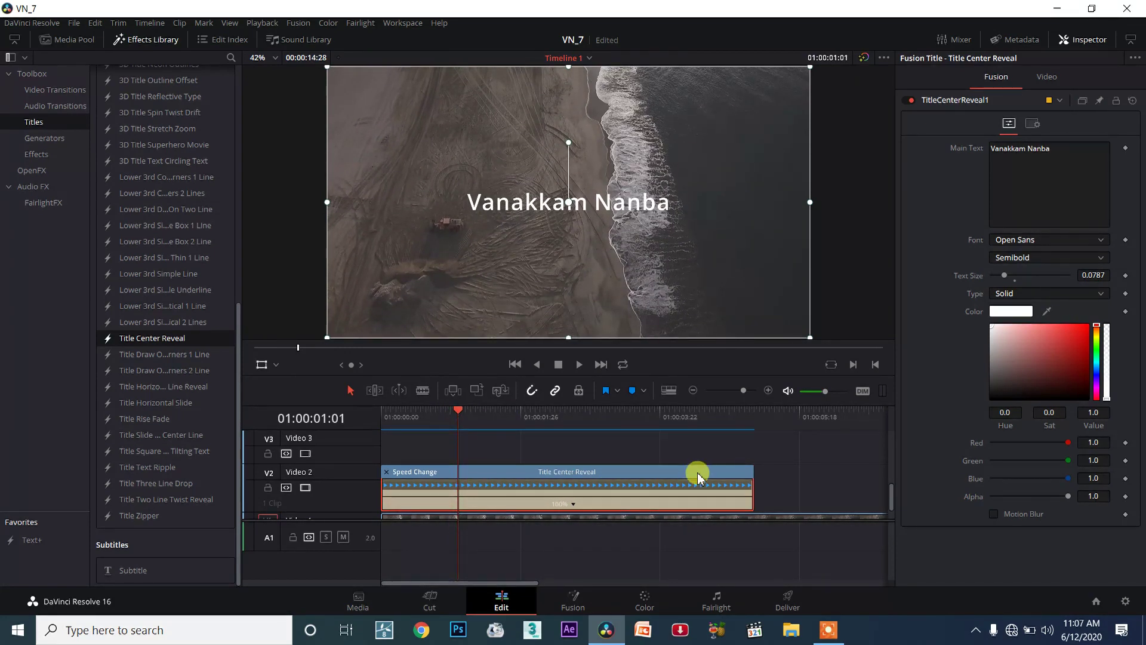
pyautogui.moveTo(468, 420); pyautogui.dragTo(488, 417)
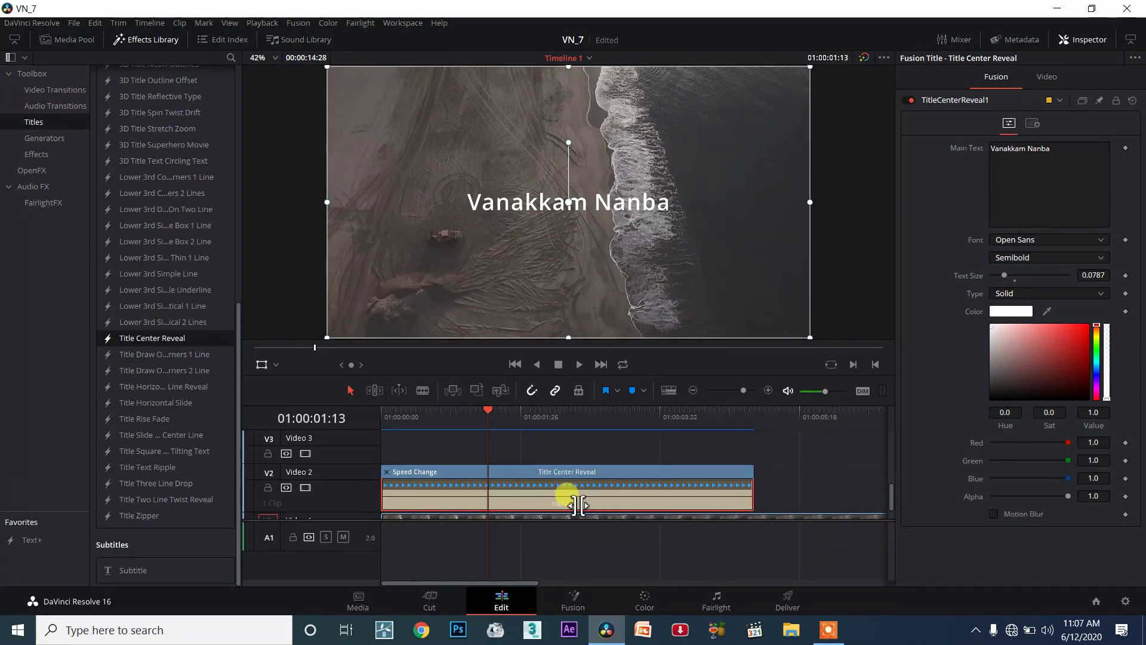
# Drag the title clip's end left to trim it 20 frames shorter, then recheck it
pyautogui.moveTo(705, 505); pyautogui.dragTo(537, 502)
pyautogui.moveTo(466, 422)
pyautogui.mouseDown()
pyautogui.moveTo(456, 421)
pyautogui.moveTo(538, 431)
pyautogui.moveTo(493, 428)
pyautogui.mouseUp()
pyautogui.moveTo(558, 493); pyautogui.dragTo(507, 494)
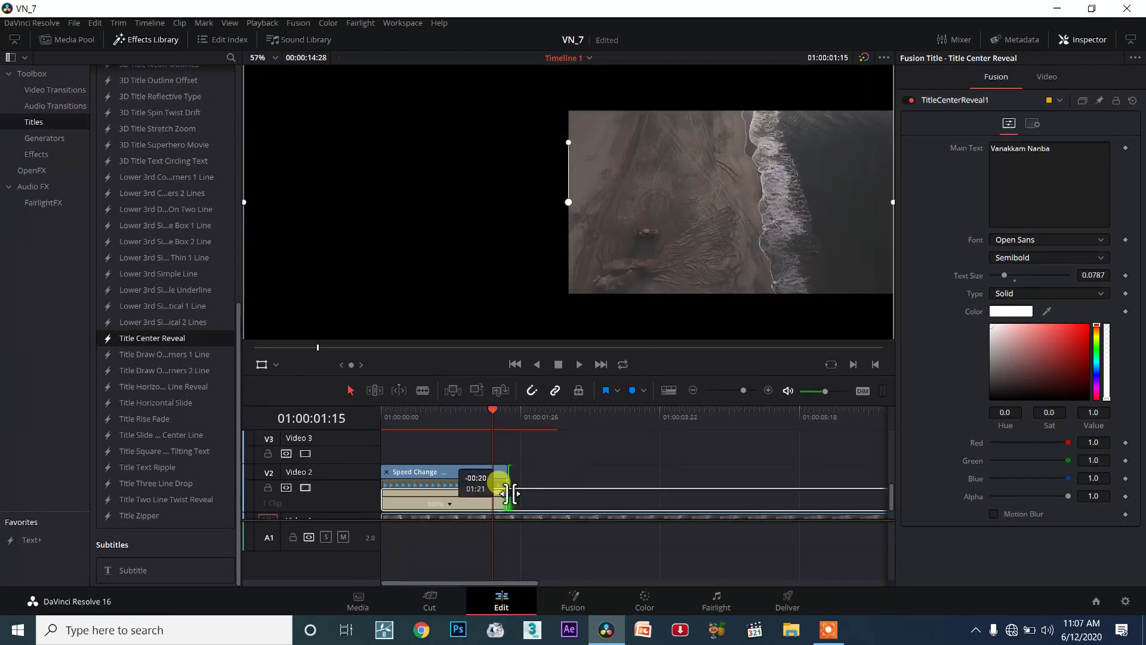
pyautogui.moveTo(490, 424)
pyautogui.mouseDown()
pyautogui.moveTo(450, 423)
pyautogui.moveTo(472, 421)
pyautogui.mouseUp()
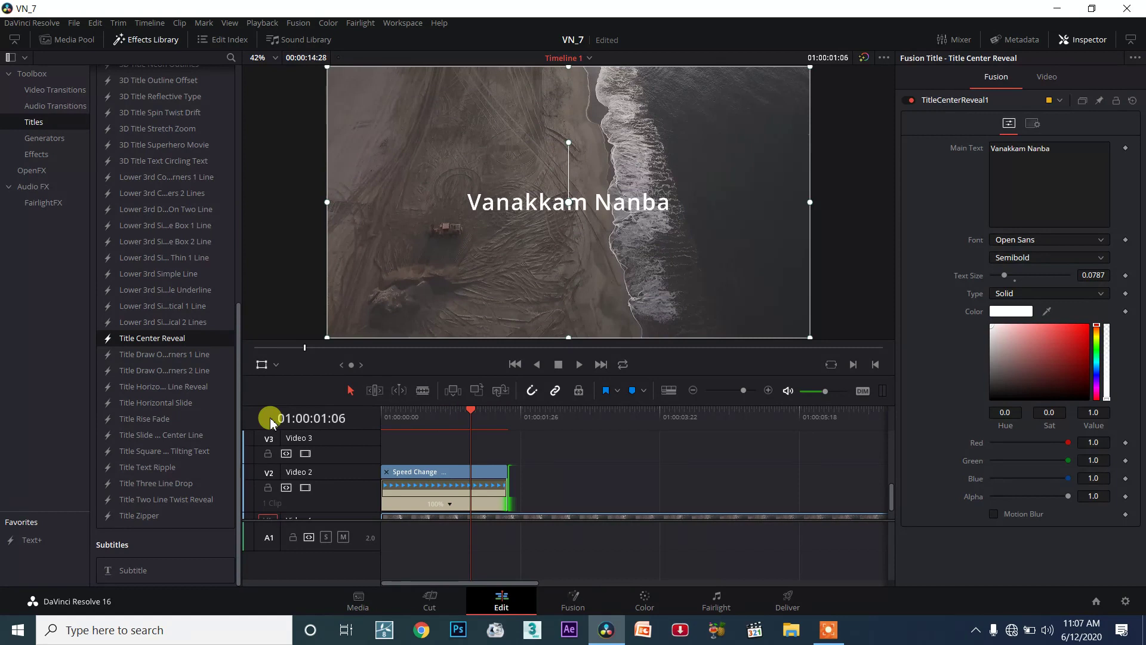
# Place Title Text Ripple on V2 right after the Center Reveal title and play it
pyautogui.moveTo(168, 467)
pyautogui.mouseDown()
pyautogui.moveTo(420, 468)
pyautogui.moveTo(535, 447)
pyautogui.mouseUp()
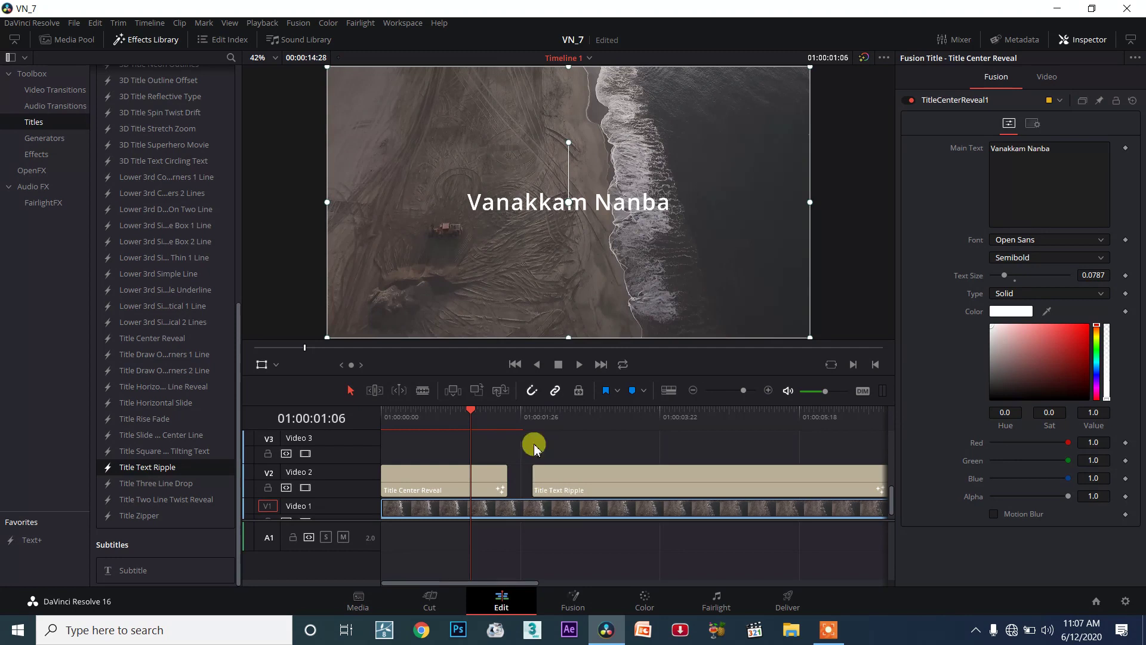
pyautogui.click(560, 417)
pyautogui.click(578, 369)
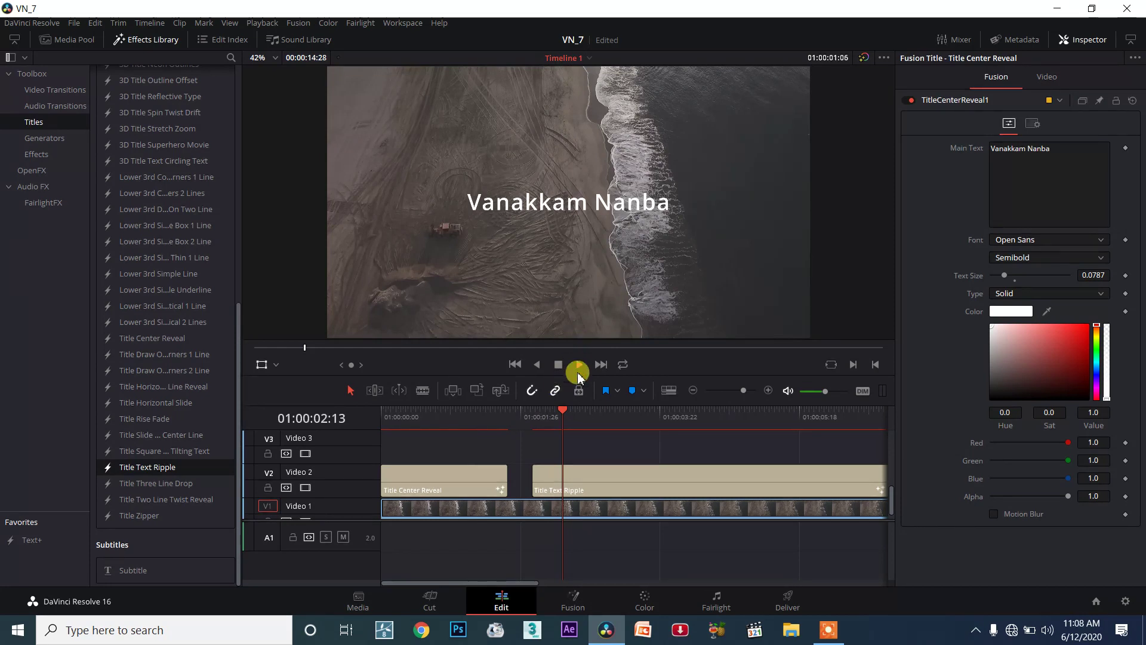
pyautogui.click(579, 365)
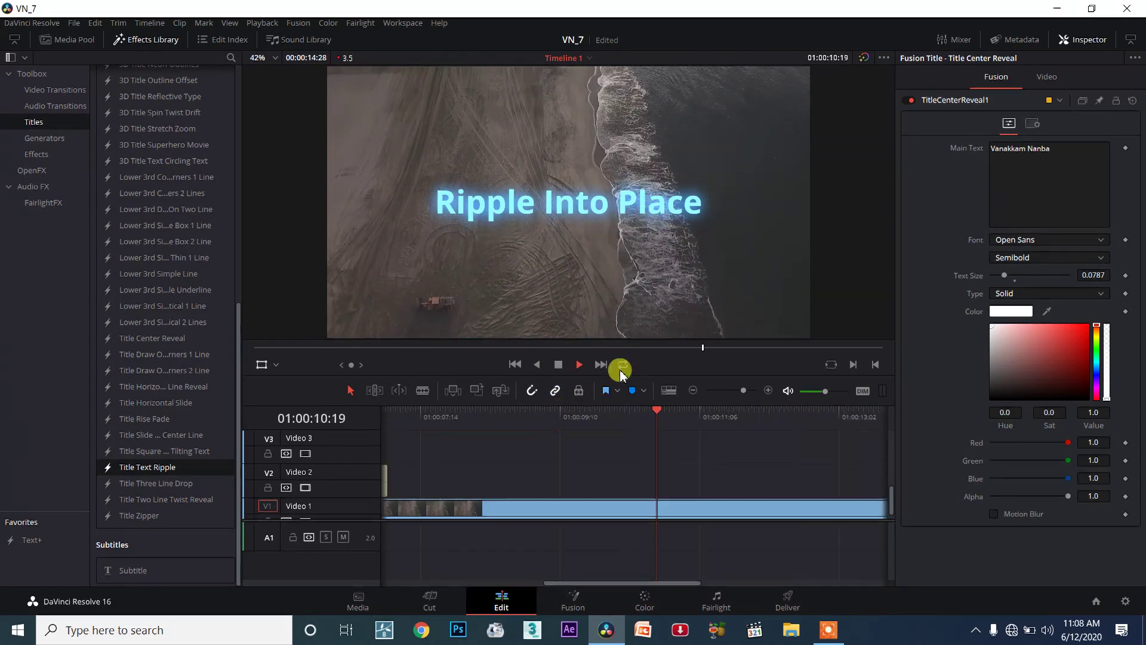
# Stop playback partway through the drone footage
pyautogui.click(559, 366)
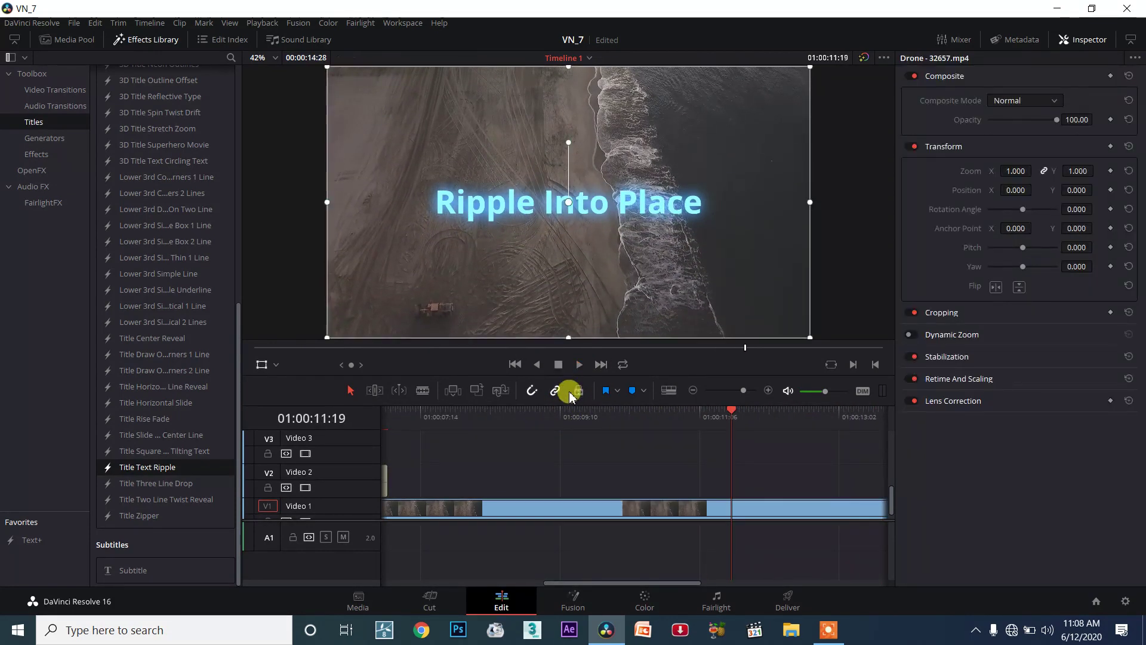